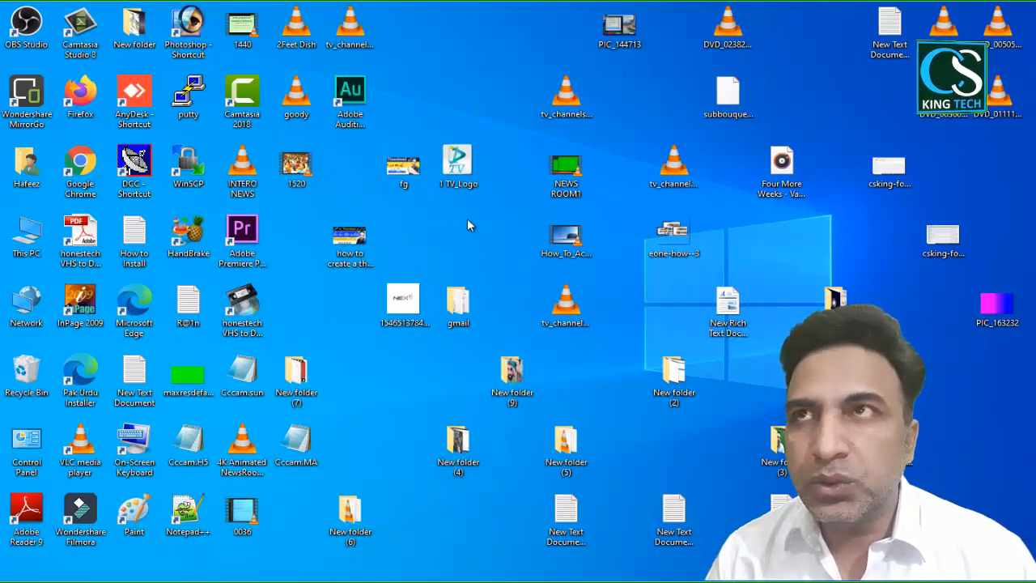
- Launch Adobe Audition and open the audio file My Video18 from the NEW VIDEO F folder
{"action": "left_click", "coordinate": [348, 126]}
{"action": "double_click", "coordinate": [348, 125]}
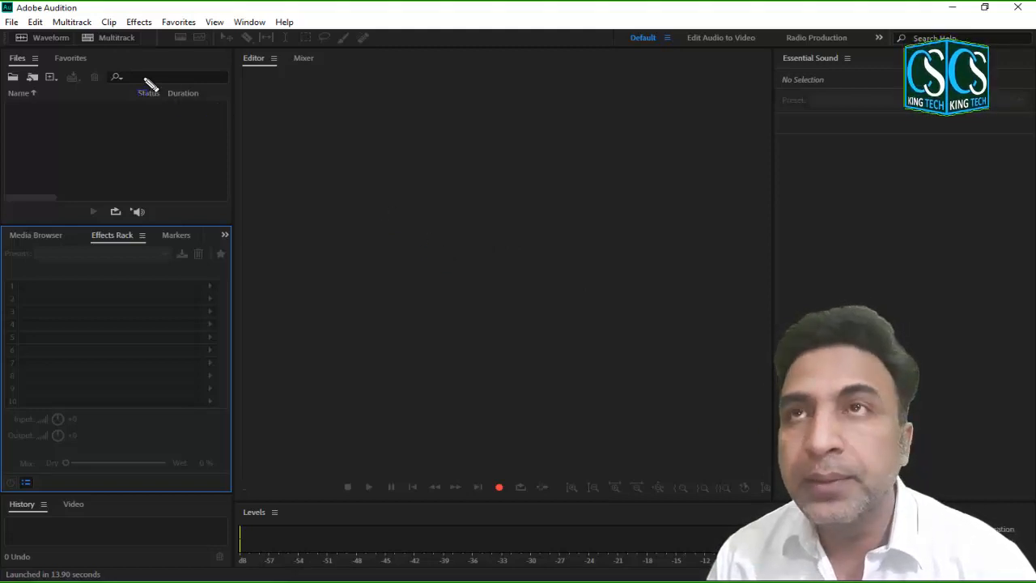
{"action": "left_click", "coordinate": [13, 25]}
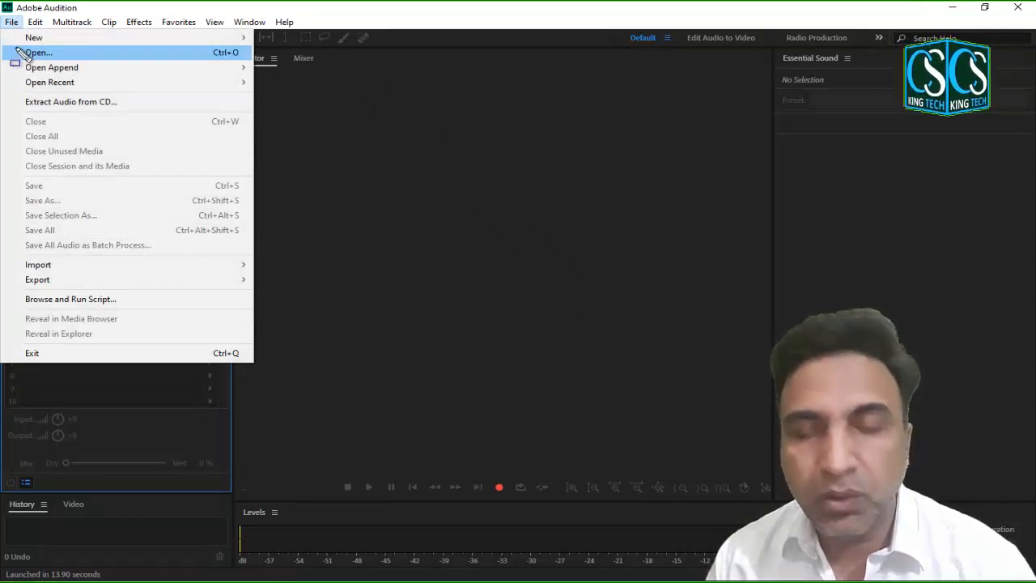
{"action": "left_click", "coordinate": [65, 51]}
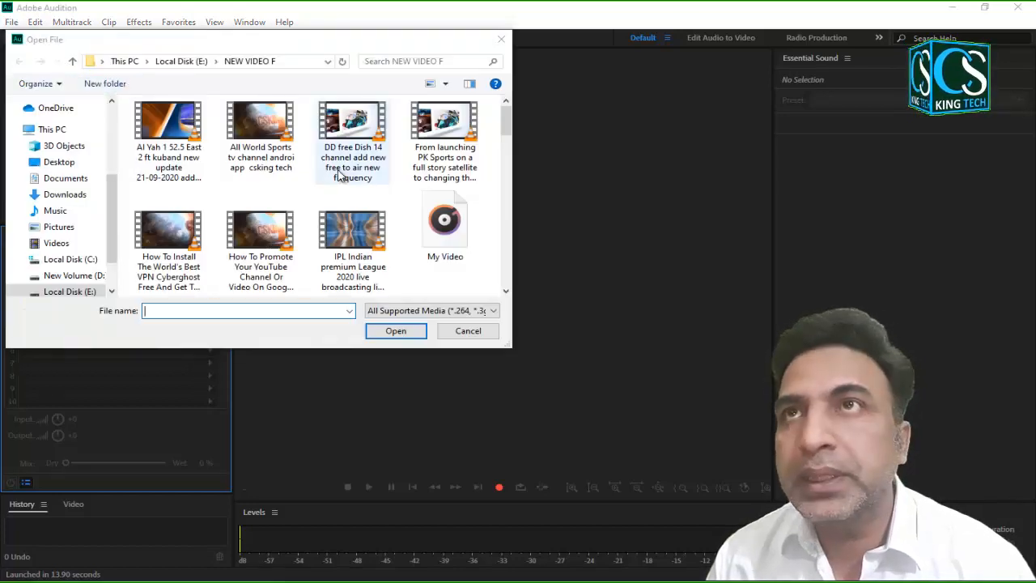
{"action": "scroll", "coordinate": [505, 150], "scroll_direction": "down", "scroll_amount": 1}
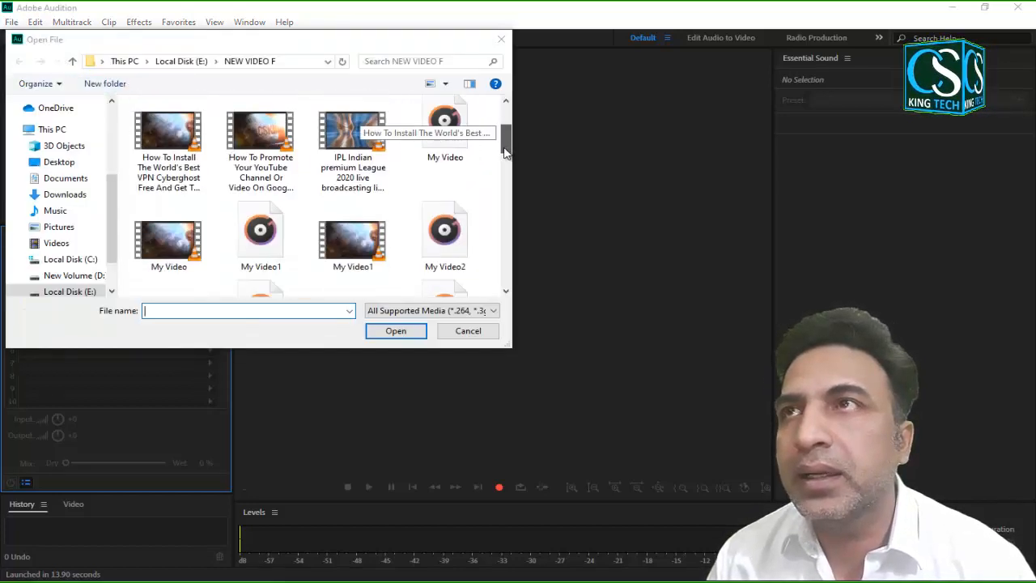
{"action": "left_click_drag", "start_coordinate": [506, 150], "coordinate": [505, 254]}
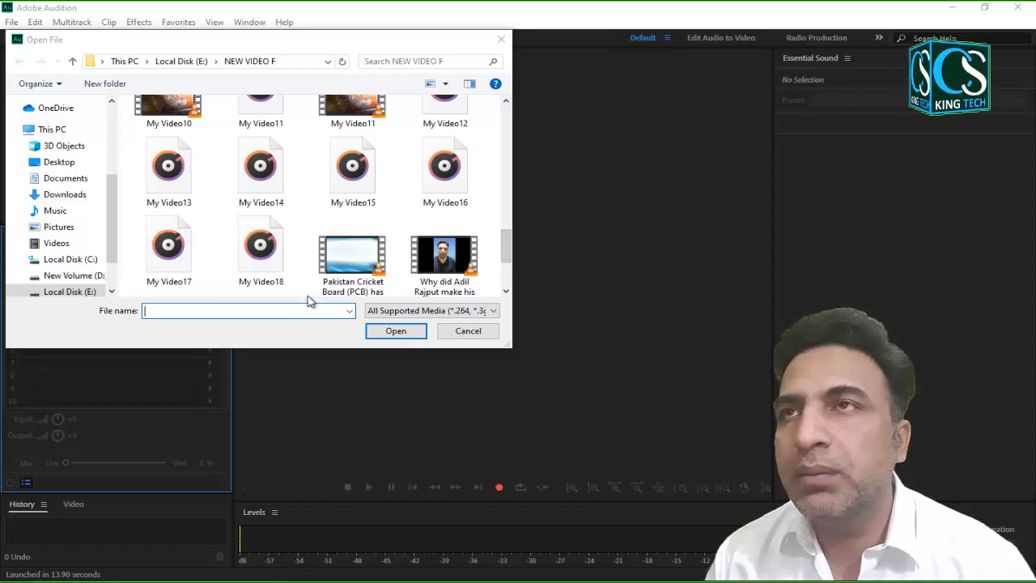
{"action": "left_click", "coordinate": [272, 268]}
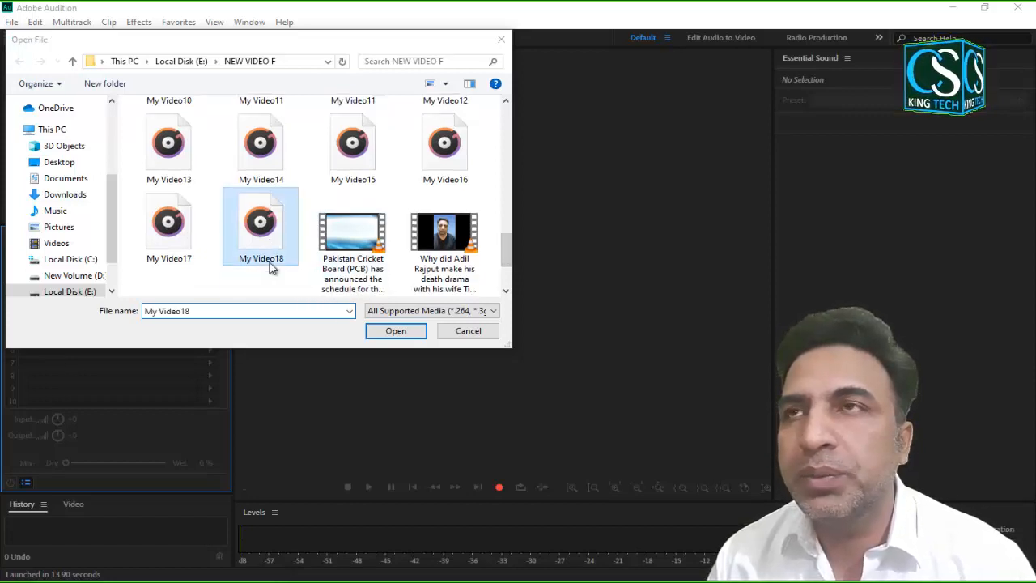
{"action": "double_click", "coordinate": [270, 265]}
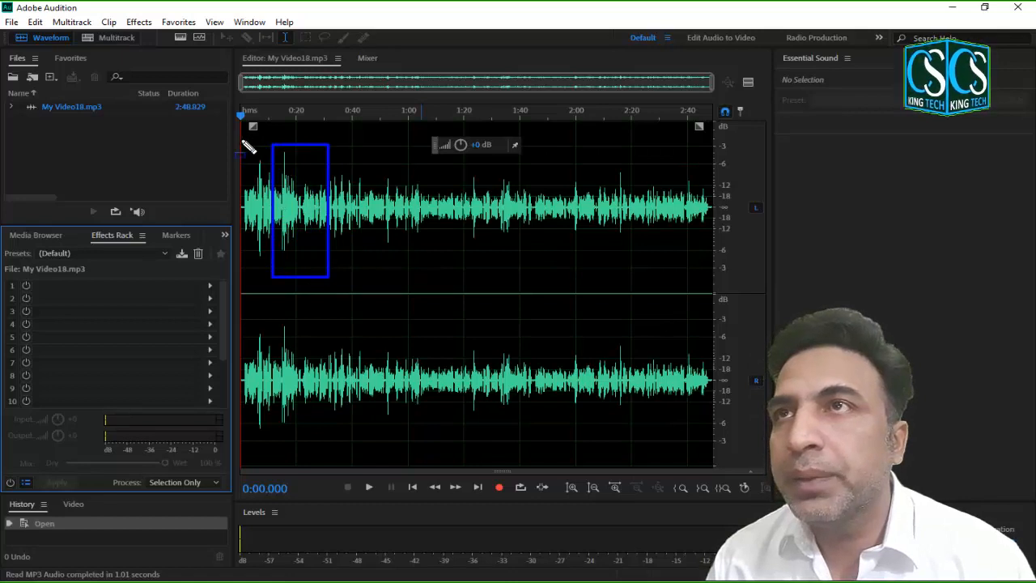
{"action": "mouse_move", "coordinate": [240, 136]}
{"action": "left_mouse_down"}
{"action": "mouse_move", "coordinate": [657, 281]}
{"action": "mouse_move", "coordinate": [686, 282]}
{"action": "left_mouse_up"}
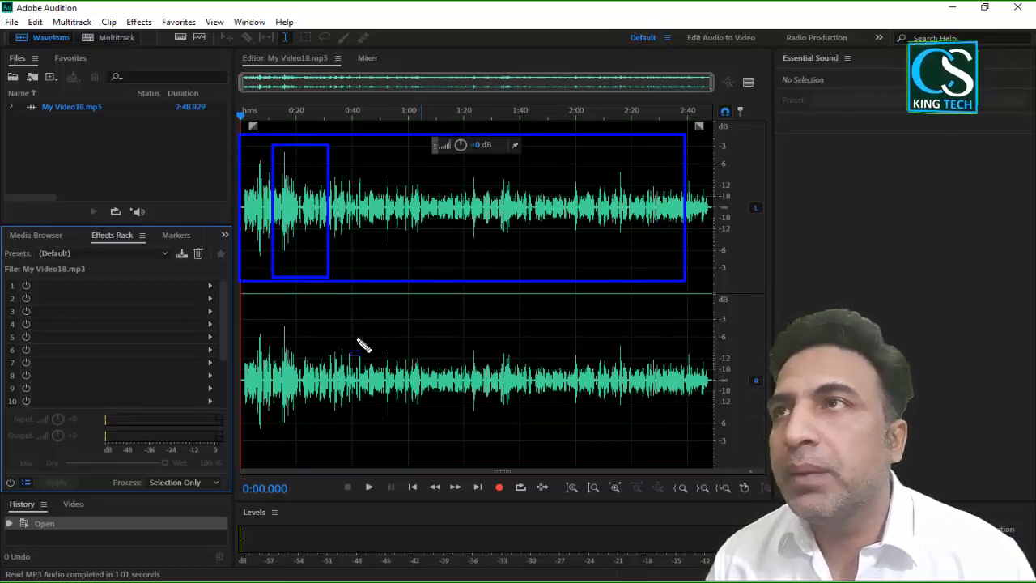
{"action": "mouse_move", "coordinate": [246, 306]}
{"action": "left_mouse_down"}
{"action": "mouse_move", "coordinate": [250, 358]}
{"action": "mouse_move", "coordinate": [557, 469]}
{"action": "mouse_move", "coordinate": [698, 446]}
{"action": "left_mouse_up"}
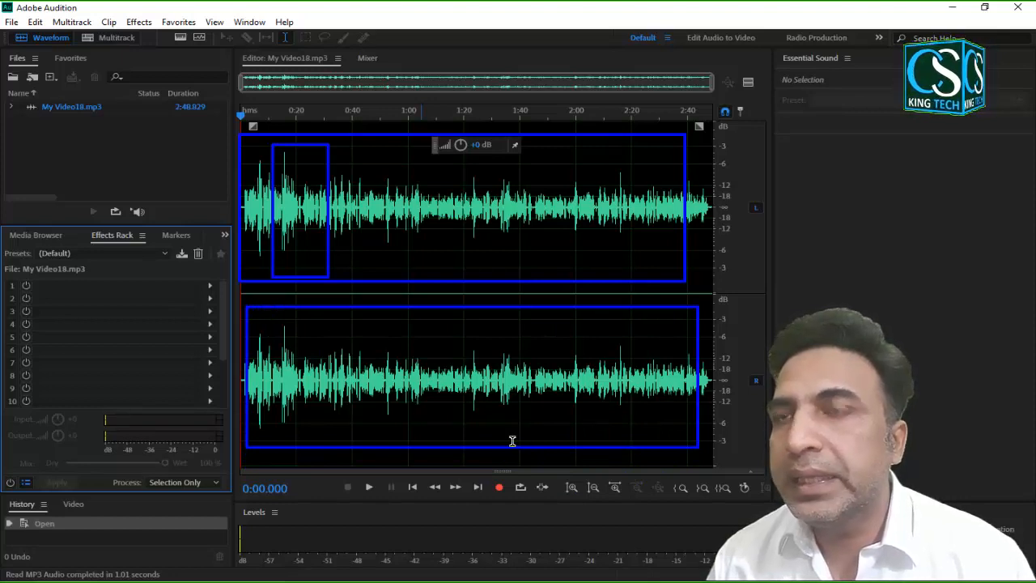
{"action": "key", "text": "Escape"}
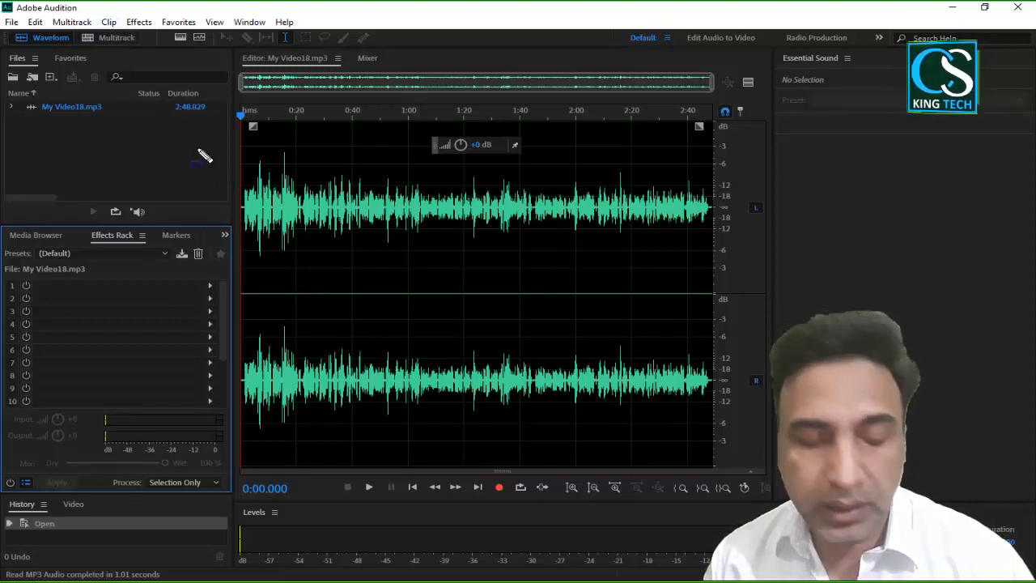
{"action": "left_click_drag", "start_coordinate": [120, 11], "coordinate": [162, 33]}
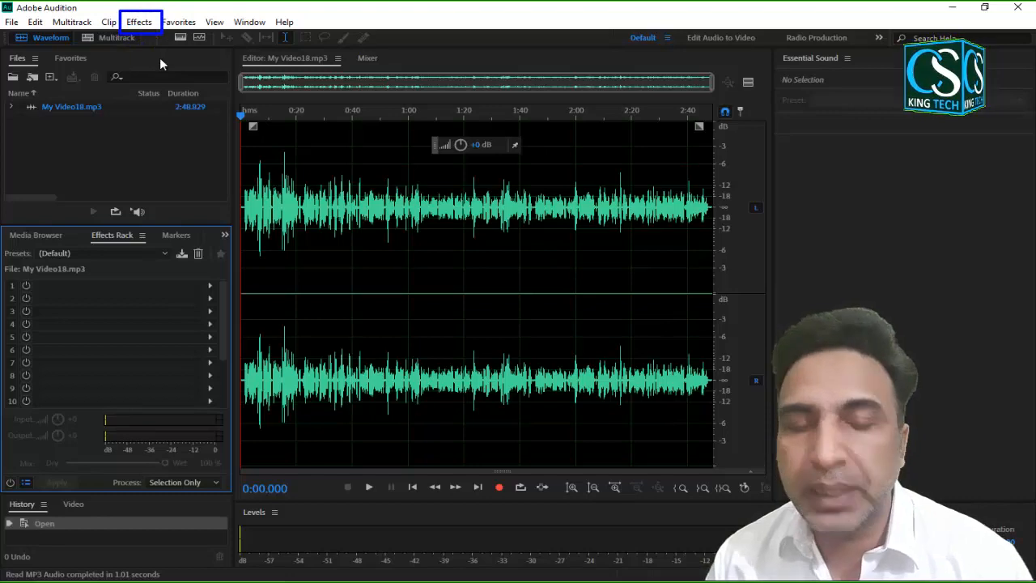
{"action": "left_click", "coordinate": [141, 24]}
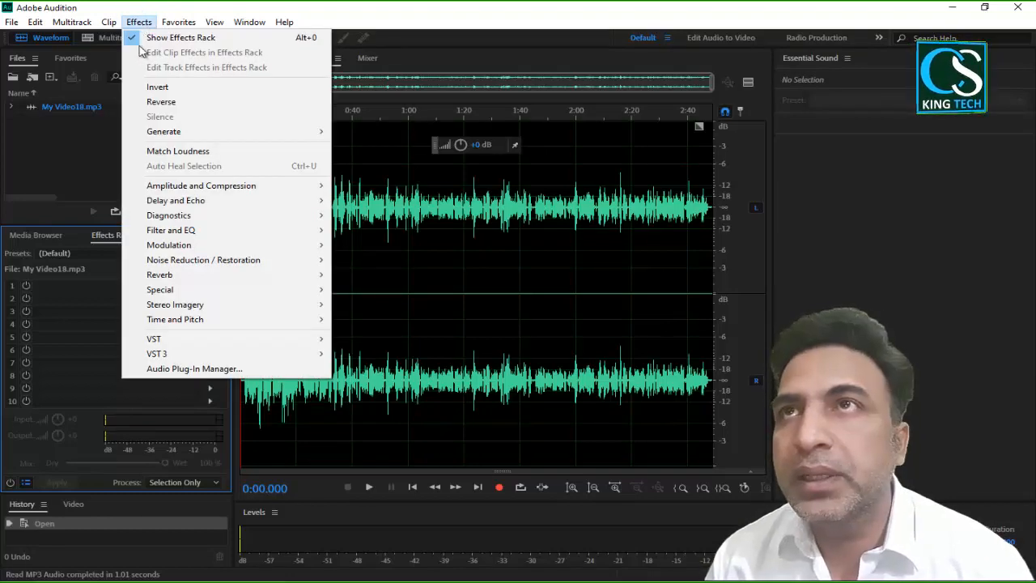
{"action": "mouse_move", "coordinate": [212, 229]}
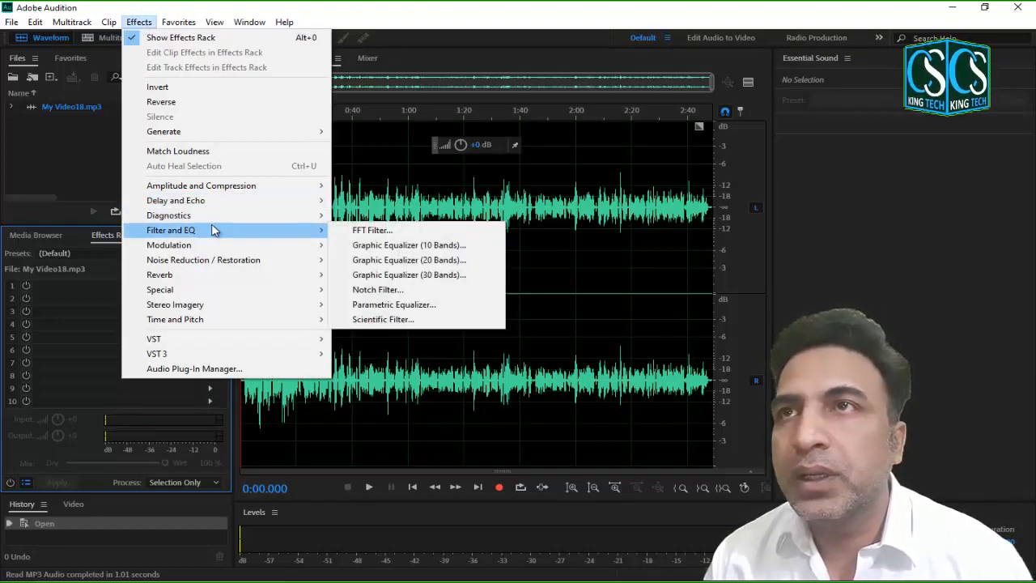
{"action": "mouse_move", "coordinate": [129, 245]}
{"action": "left_mouse_down"}
{"action": "mouse_move", "coordinate": [187, 275]}
{"action": "mouse_move", "coordinate": [291, 273]}
{"action": "left_mouse_up"}
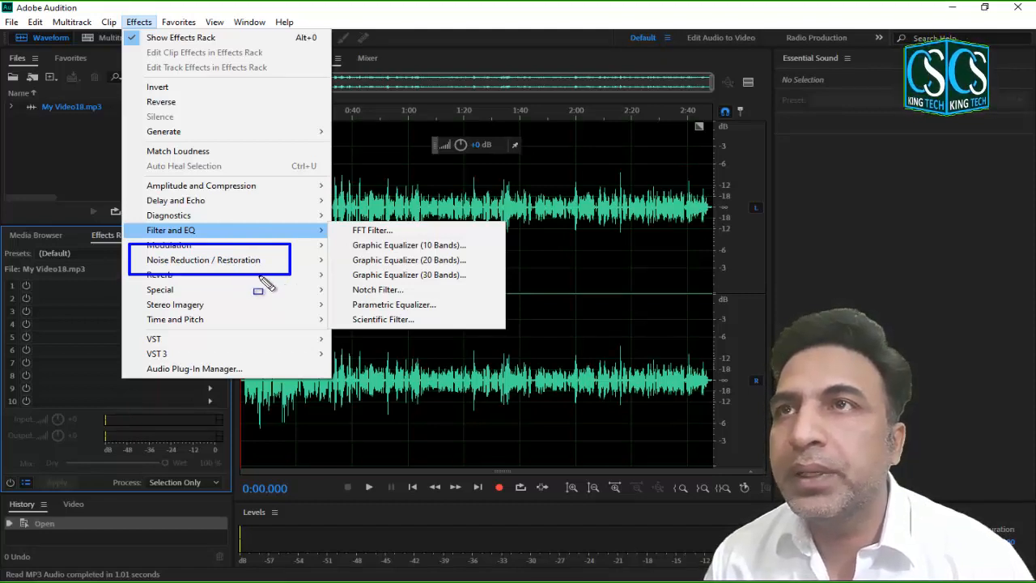
{"action": "key", "text": "Escape"}
{"action": "key", "text": "Escape"}
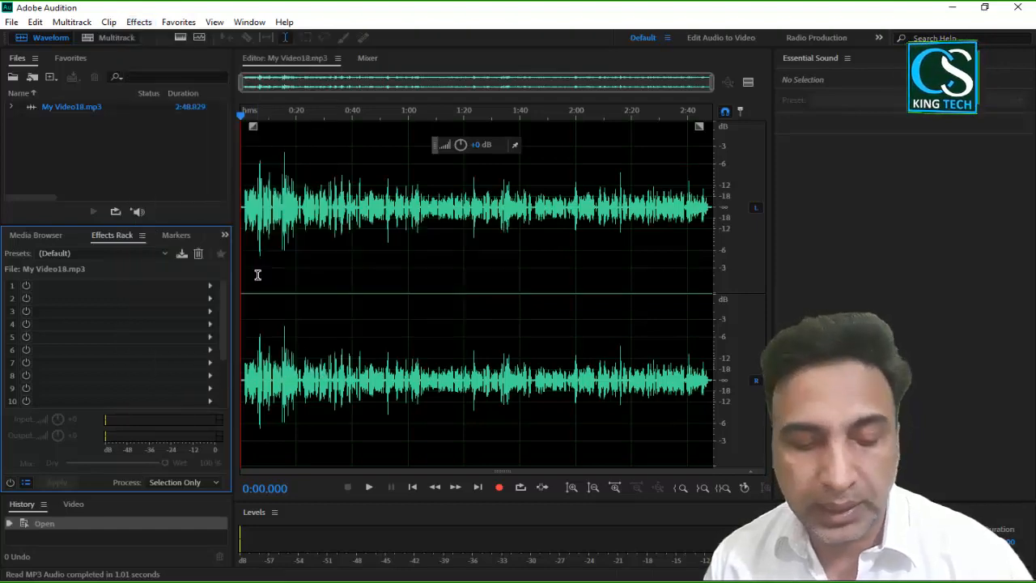
{"action": "left_click", "coordinate": [138, 22]}
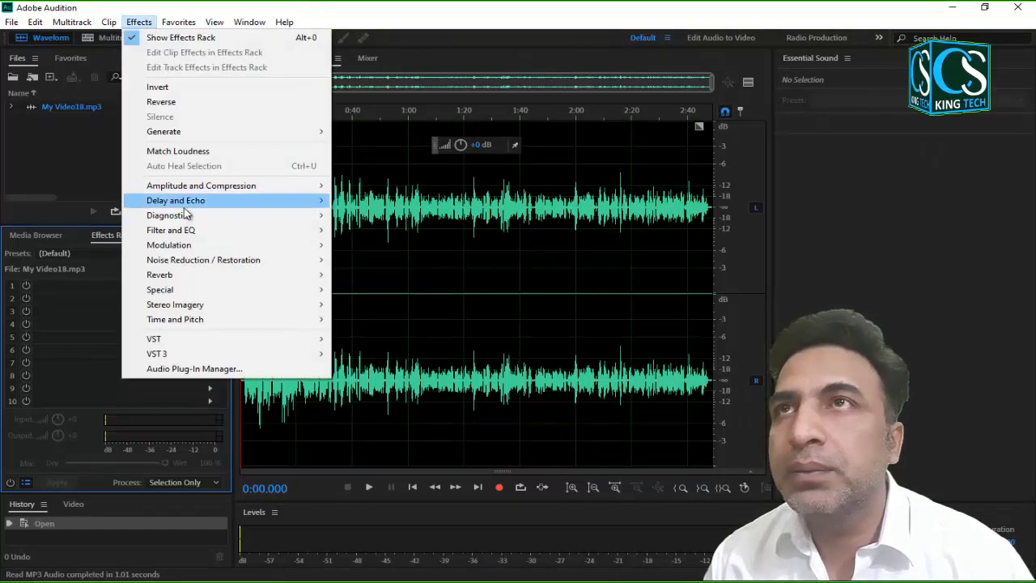
{"action": "mouse_move", "coordinate": [226, 263]}
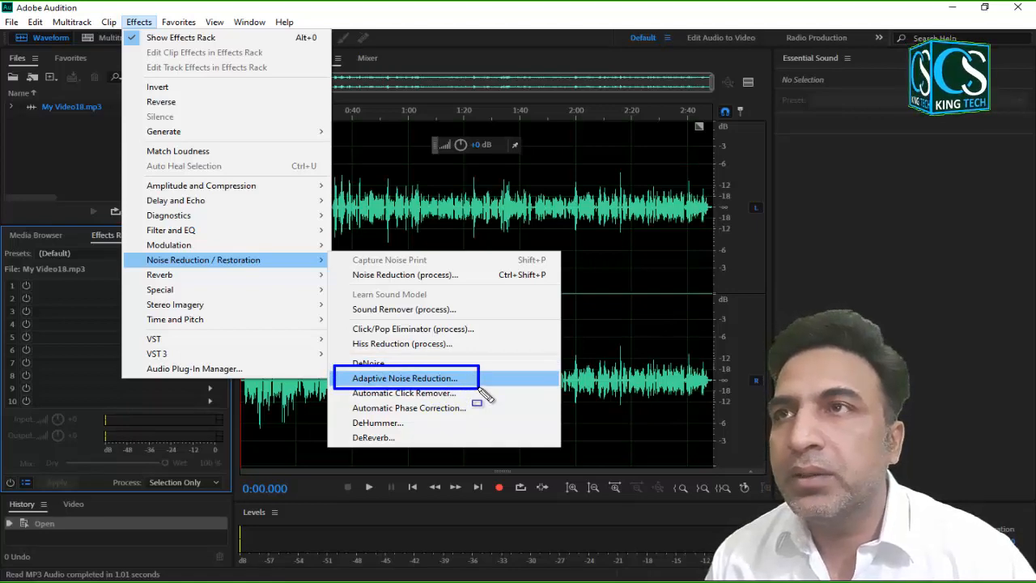
{"action": "key", "text": "Escape"}
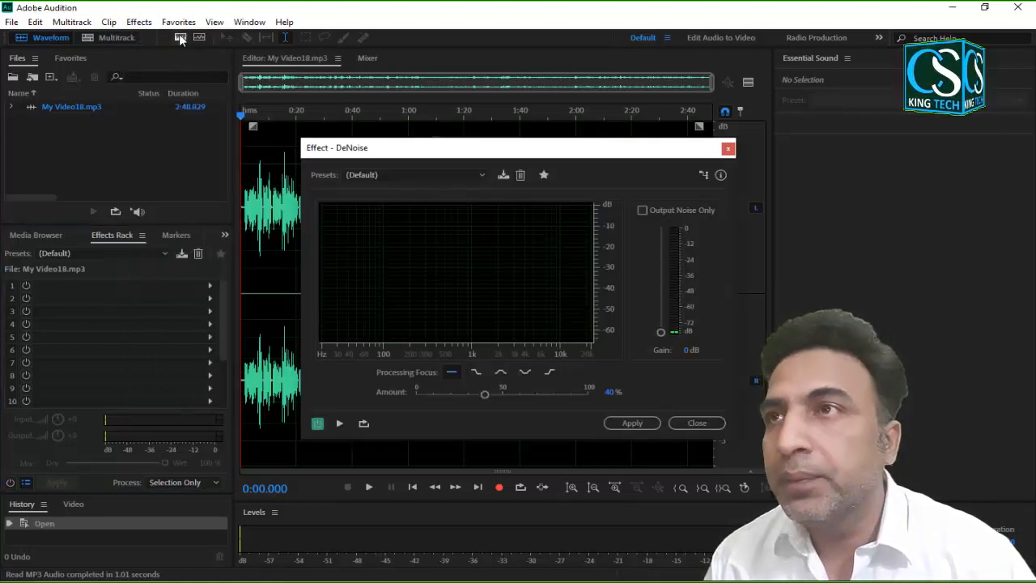
- Apply Adaptive Noise Reduction to the whole My Video18 waveform with the default preset
{"action": "left_click", "coordinate": [138, 22]}
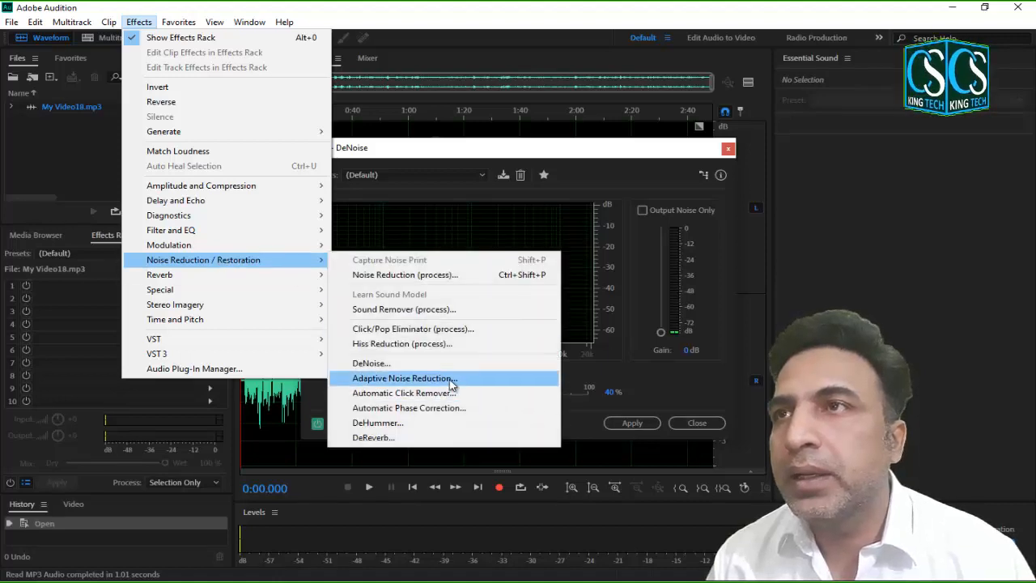
{"action": "left_click", "coordinate": [451, 378]}
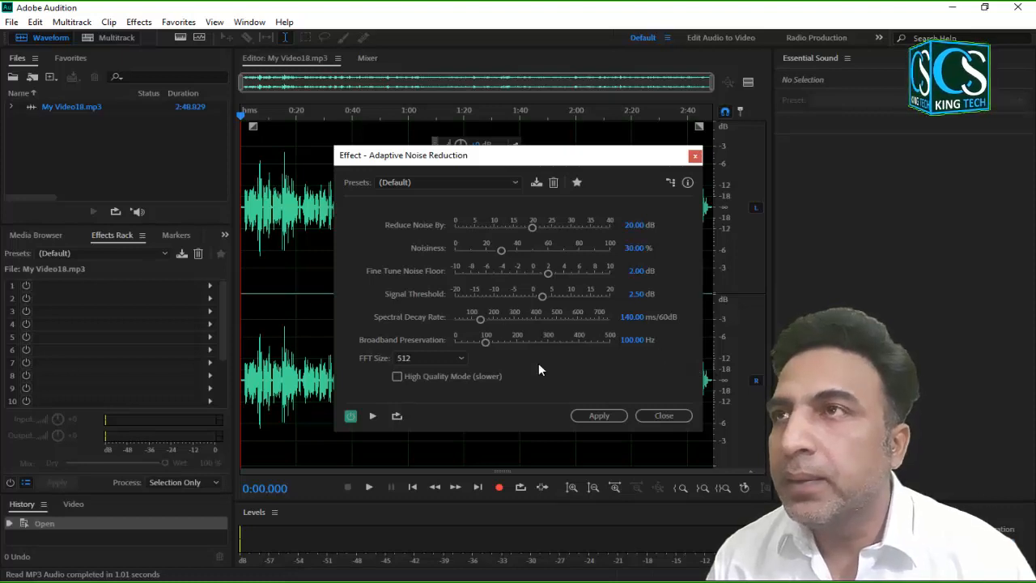
{"action": "left_click", "coordinate": [597, 415]}
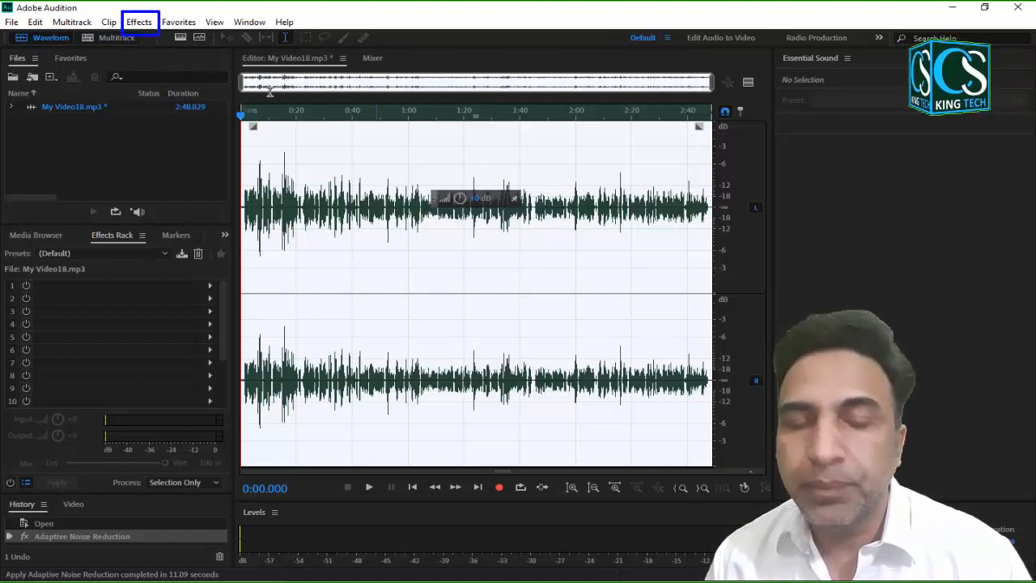
{"action": "left_click", "coordinate": [138, 22]}
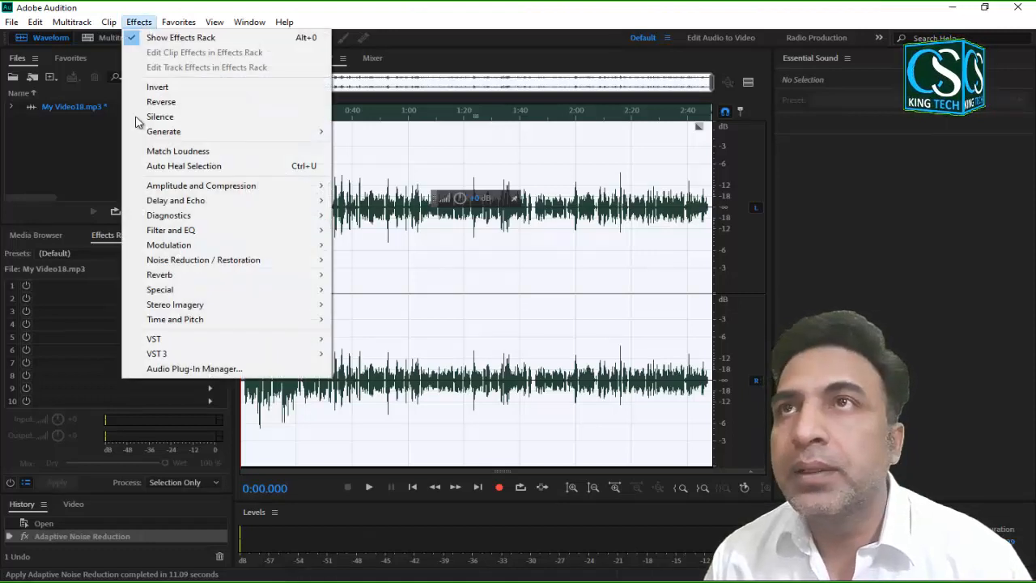
{"action": "mouse_move", "coordinate": [199, 230]}
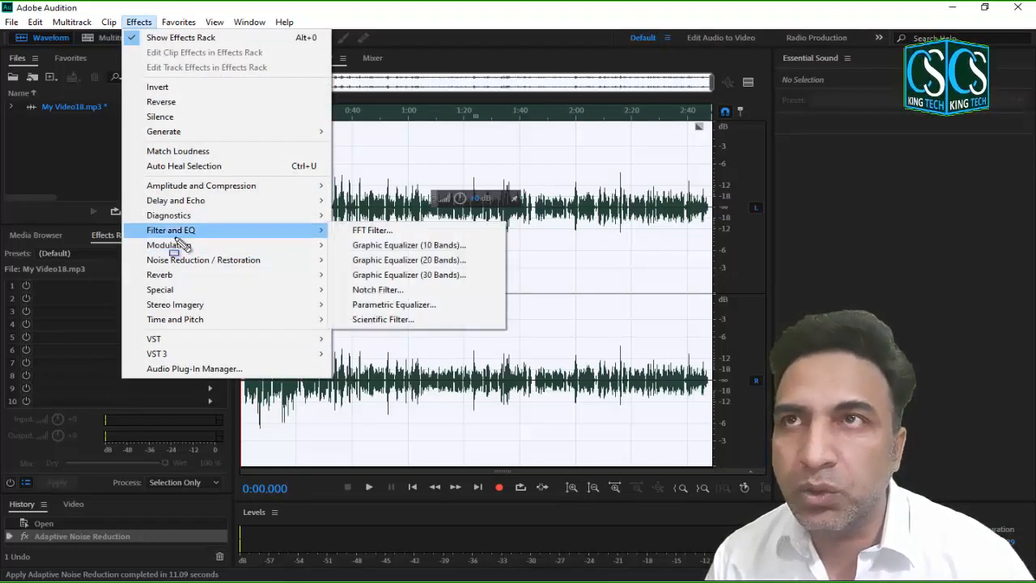
{"action": "mouse_move", "coordinate": [139, 219]}
{"action": "left_mouse_down"}
{"action": "mouse_move", "coordinate": [154, 243]}
{"action": "mouse_move", "coordinate": [216, 241]}
{"action": "left_mouse_up"}
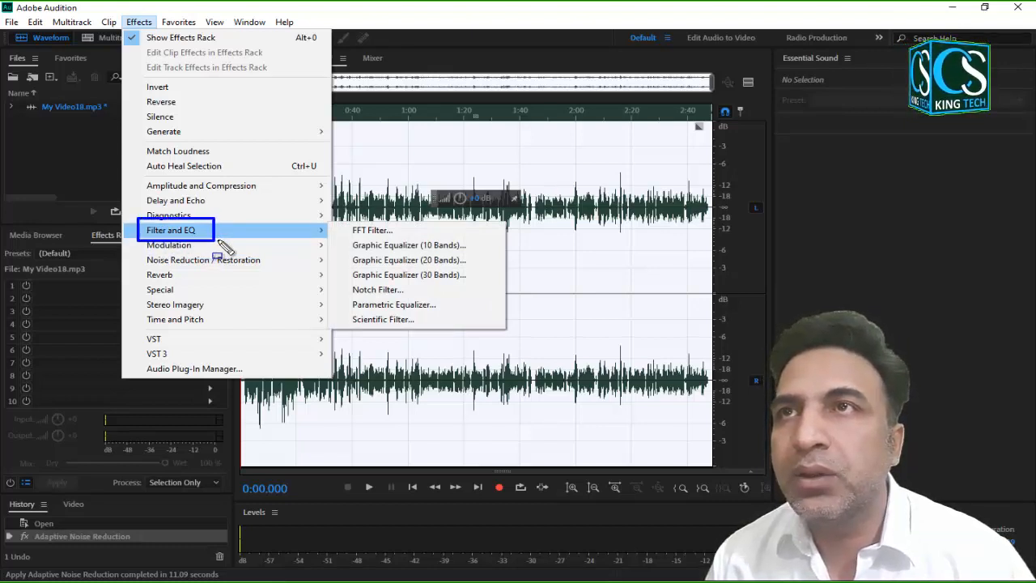
{"action": "mouse_move", "coordinate": [353, 228]}
{"action": "left_mouse_down"}
{"action": "mouse_move", "coordinate": [356, 242]}
{"action": "mouse_move", "coordinate": [397, 242]}
{"action": "left_mouse_up"}
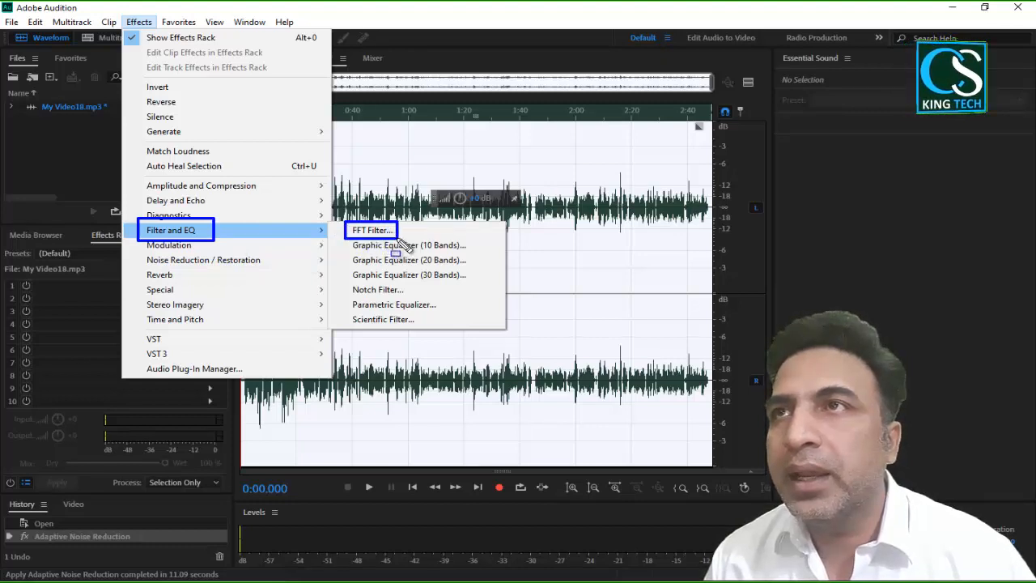
{"action": "key", "text": "Escape"}
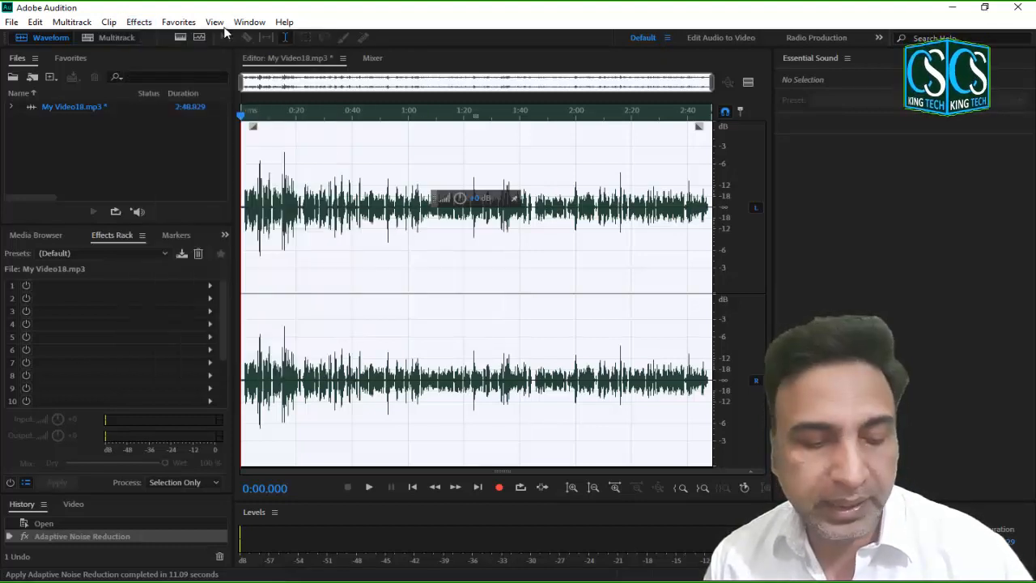
- Apply the FFT Filter to the selected audio with the custom curve that cuts frequencies below 100 Hz
{"action": "left_click", "coordinate": [138, 21]}
{"action": "mouse_move", "coordinate": [197, 232]}
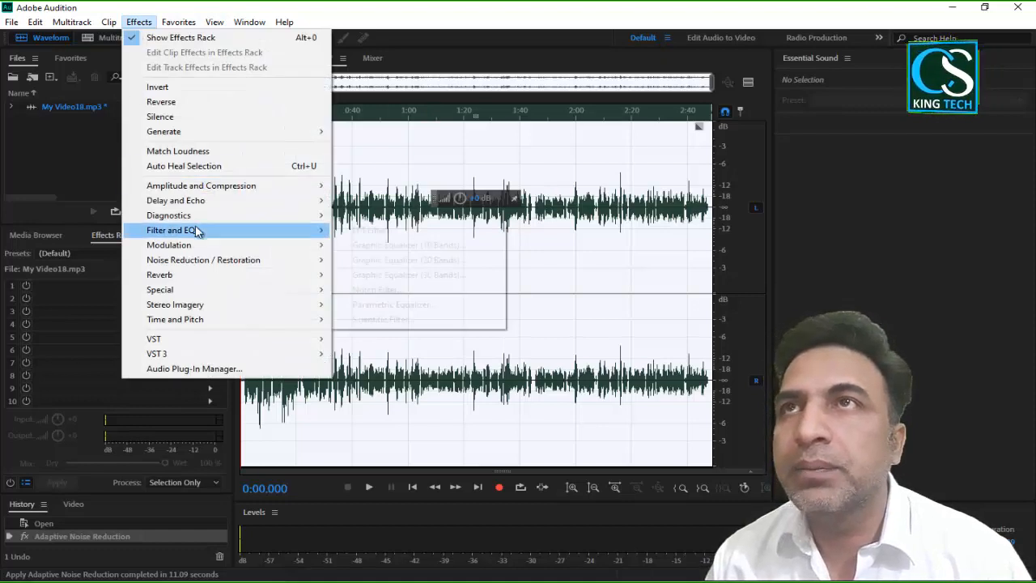
{"action": "left_click", "coordinate": [371, 231]}
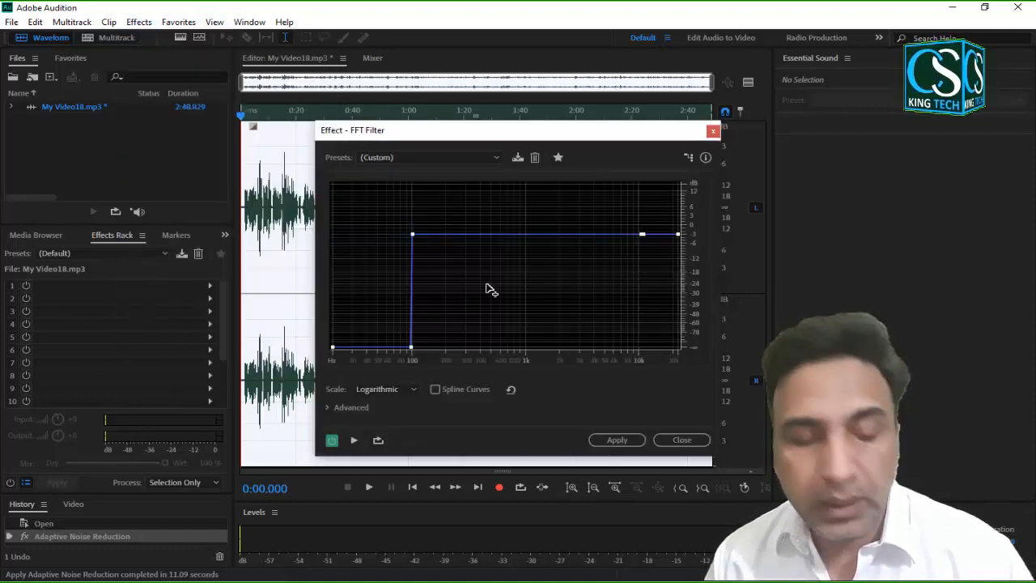
{"action": "mouse_move", "coordinate": [412, 238]}
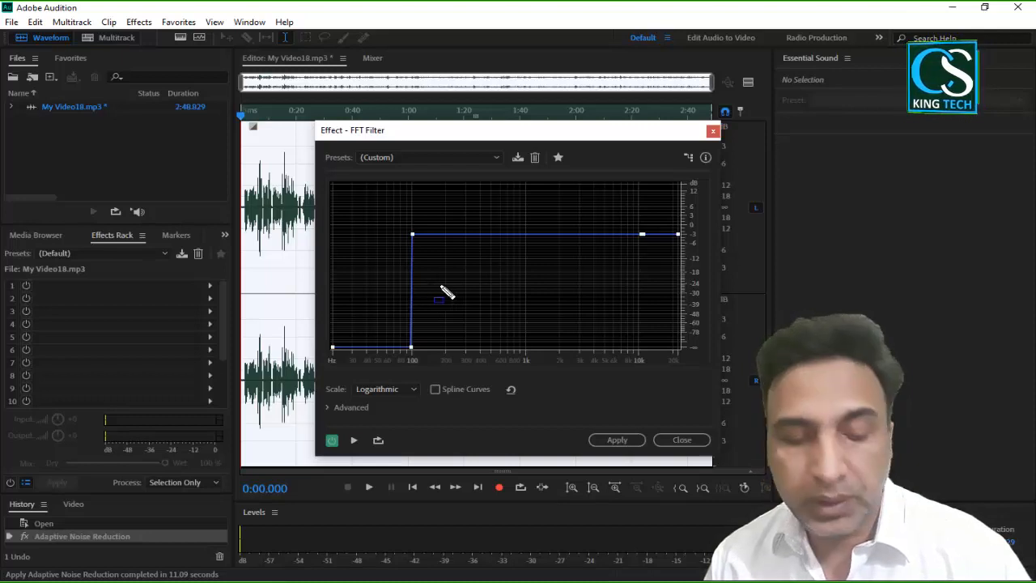
{"action": "mouse_move", "coordinate": [375, 201]}
{"action": "left_mouse_down"}
{"action": "mouse_move", "coordinate": [545, 305]}
{"action": "mouse_move", "coordinate": [684, 351]}
{"action": "left_mouse_up"}
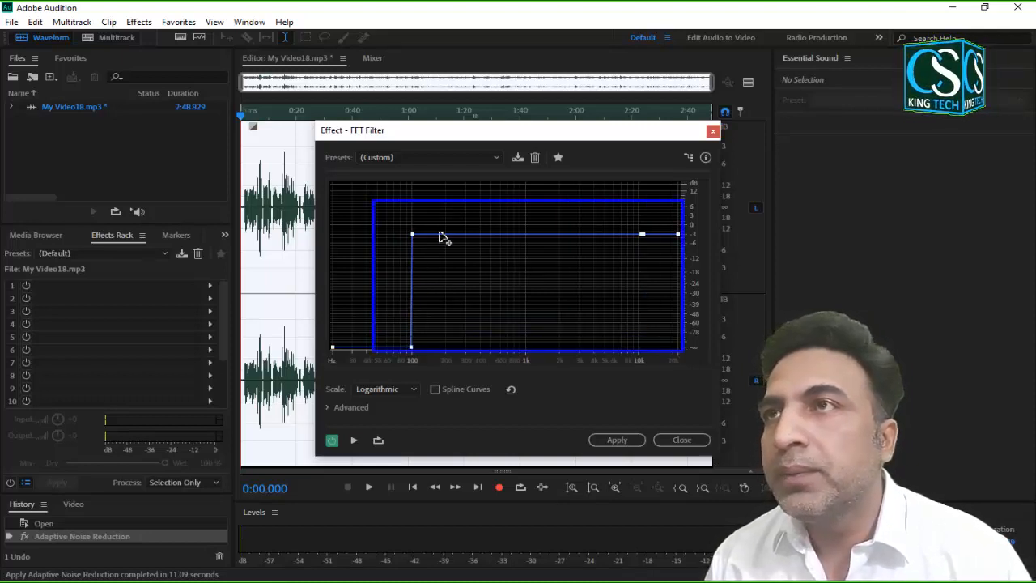
{"action": "left_click_drag", "start_coordinate": [678, 233], "coordinate": [697, 234]}
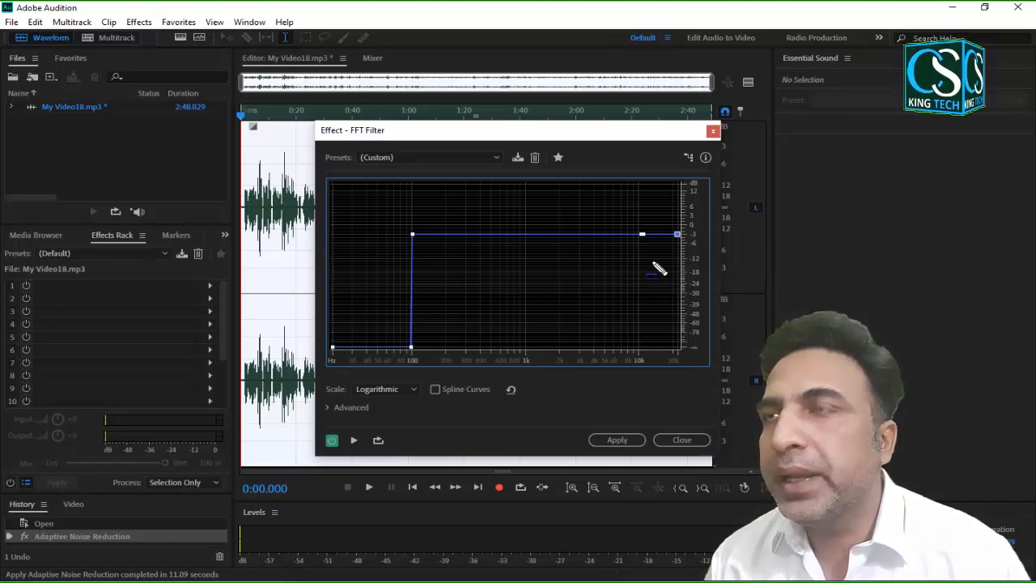
{"action": "left_click_drag", "start_coordinate": [685, 242], "coordinate": [711, 243]}
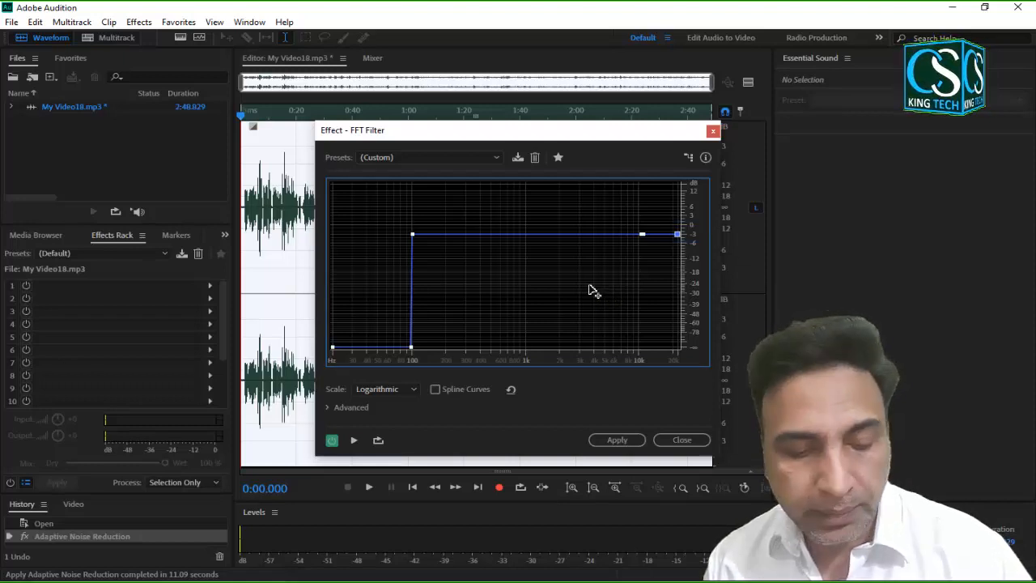
{"action": "left_click", "coordinate": [628, 438]}
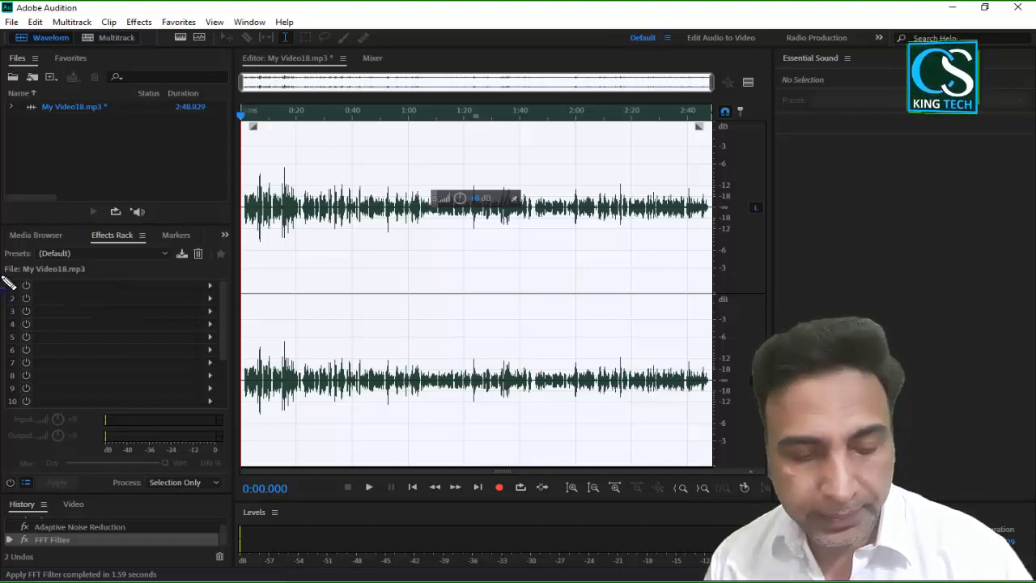
{"action": "left_click_drag", "start_coordinate": [34, 336], "coordinate": [228, 410]}
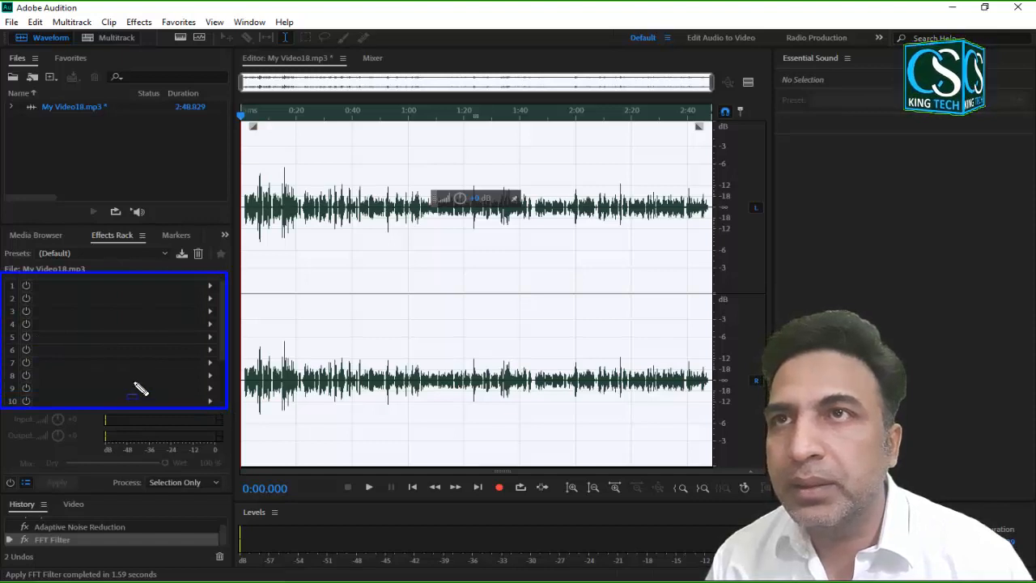
{"action": "left_click", "coordinate": [211, 289]}
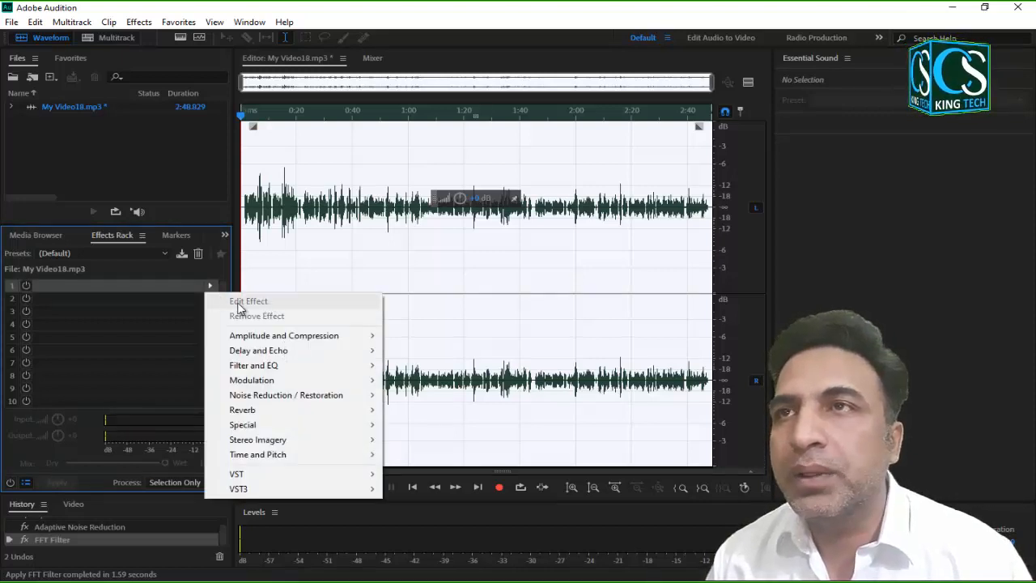
{"action": "mouse_move", "coordinate": [213, 339]}
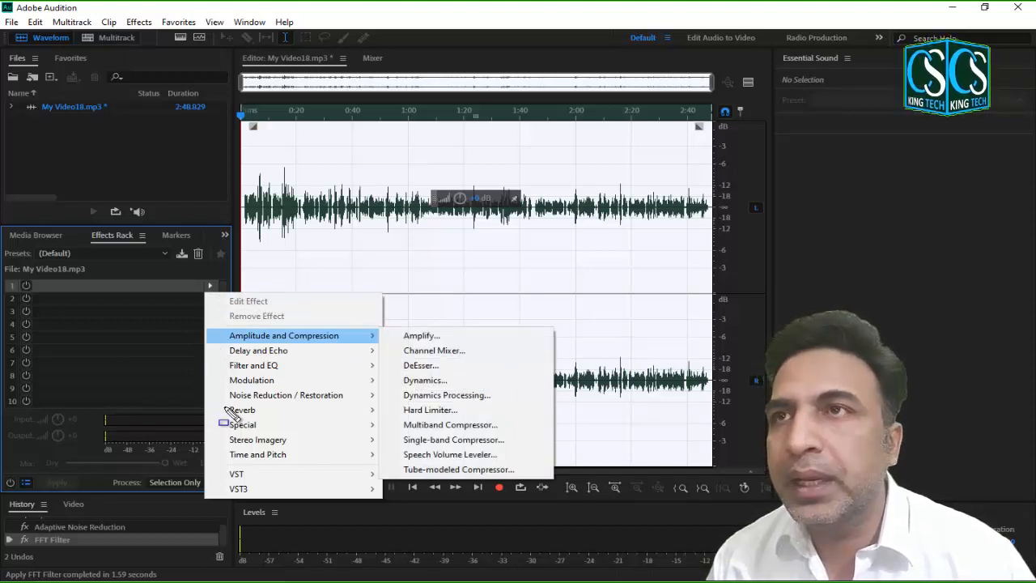
{"action": "left_click_drag", "start_coordinate": [223, 405], "coordinate": [277, 418]}
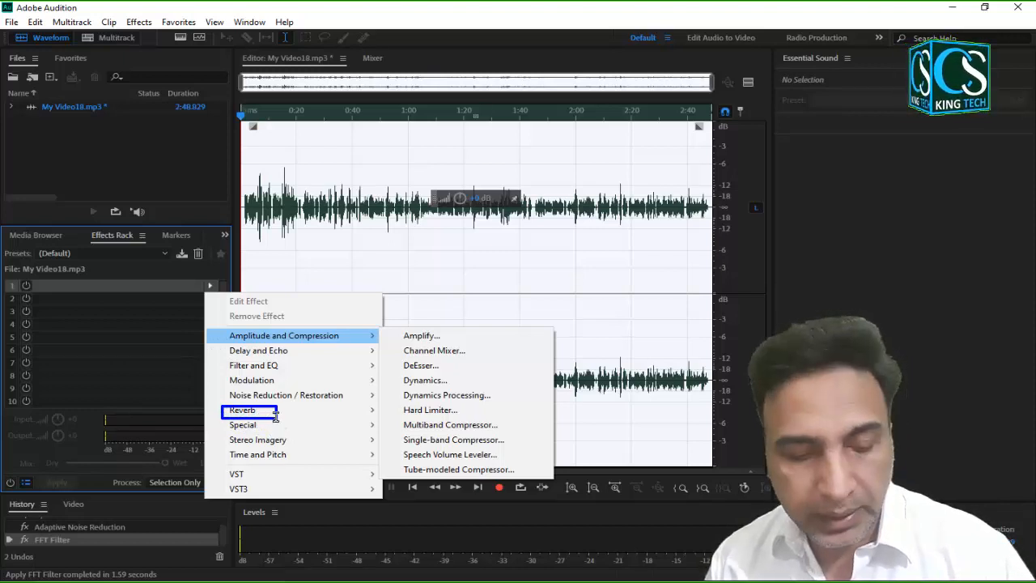
{"action": "key", "text": "Escape"}
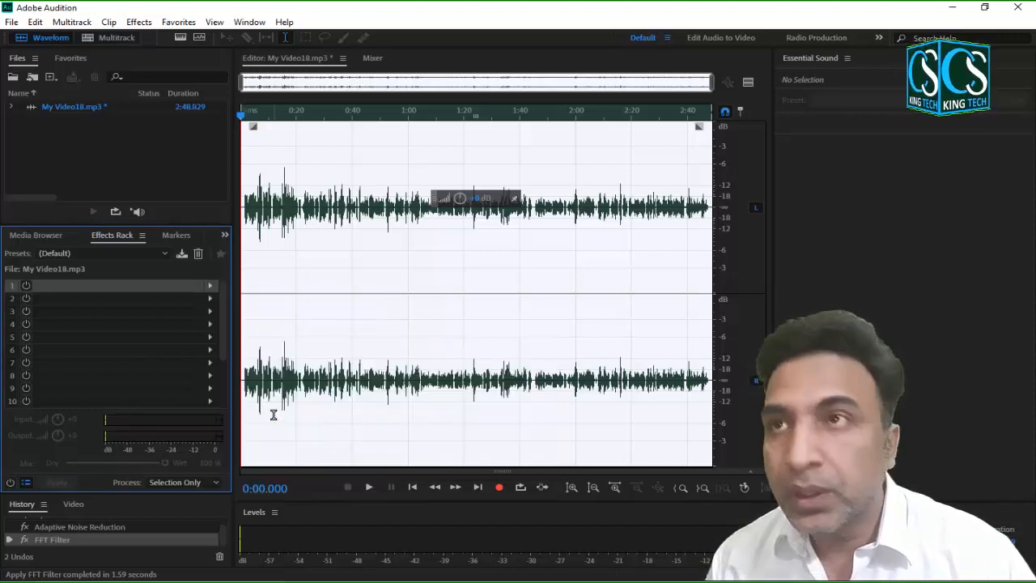
- Try the plain Reverb effect with its default preset in slot 1 of the effects rack
{"action": "left_click", "coordinate": [209, 285]}
{"action": "mouse_move", "coordinate": [267, 409]}
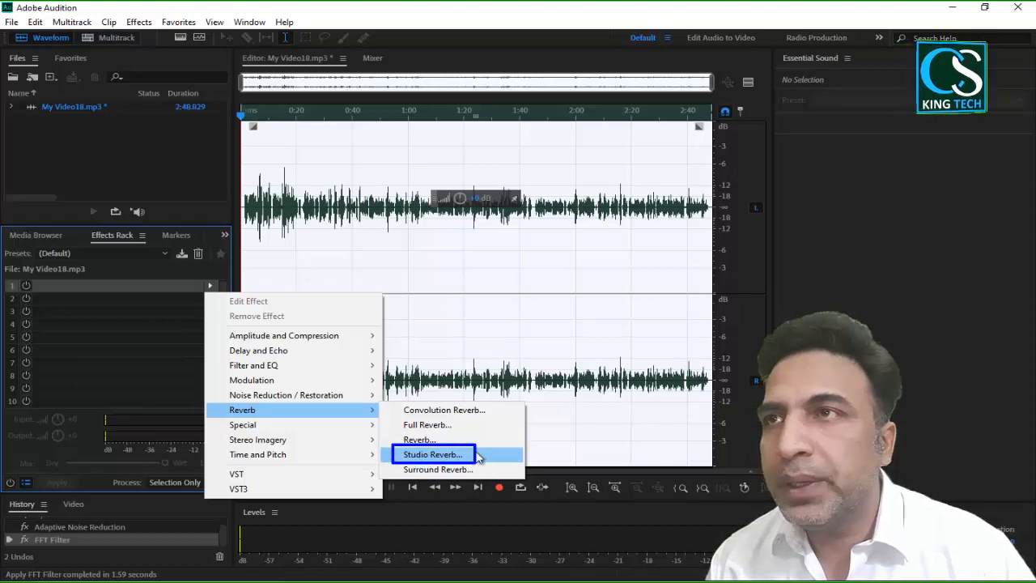
{"action": "left_click", "coordinate": [421, 439]}
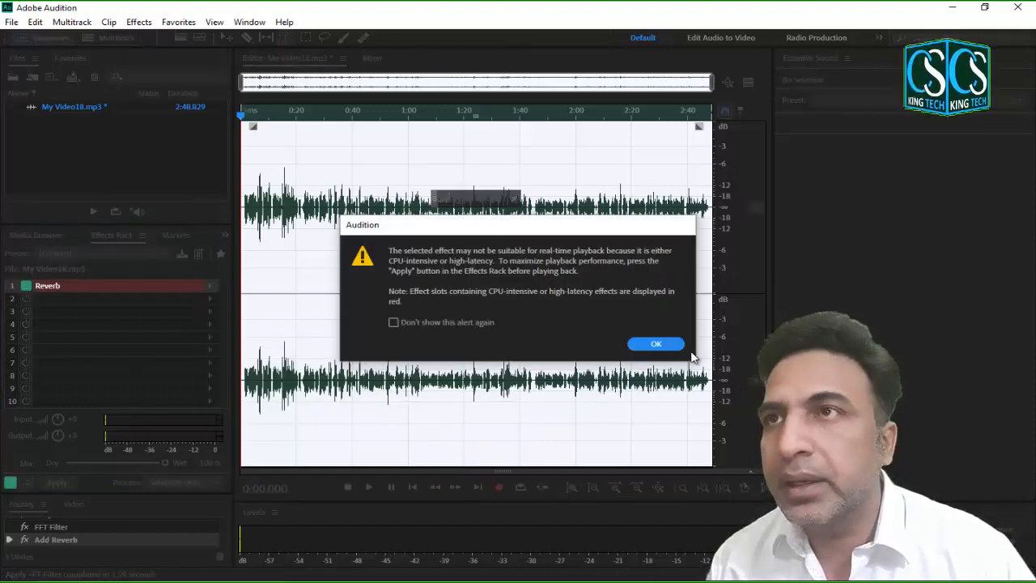
{"action": "left_click", "coordinate": [650, 344]}
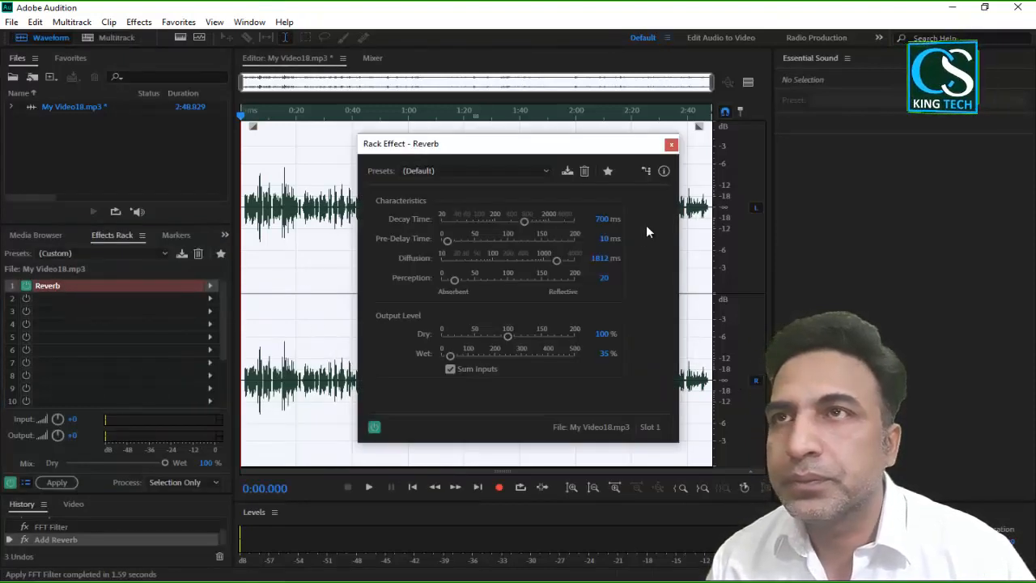
{"action": "left_click", "coordinate": [671, 144]}
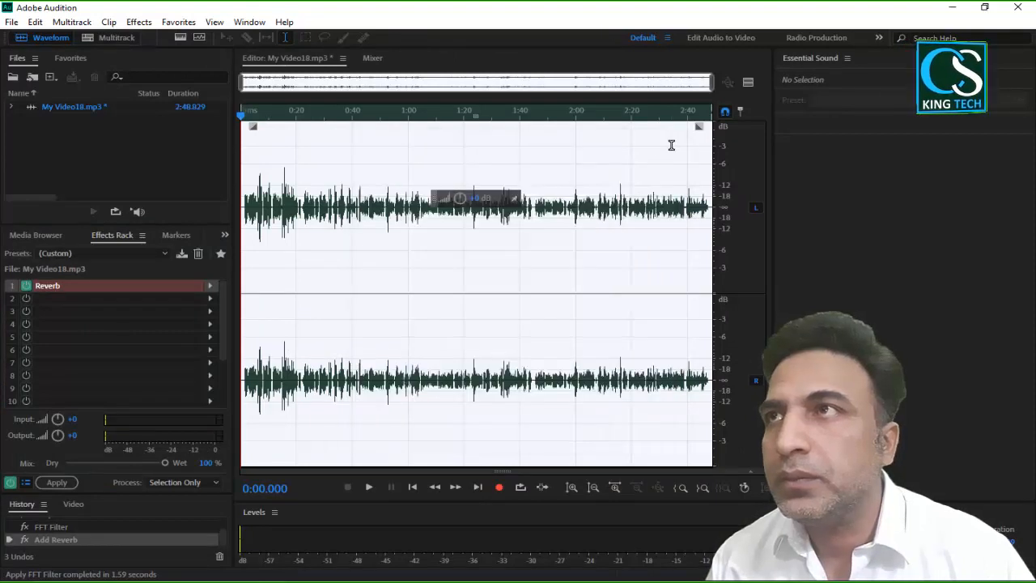
- Place the Studio Reverb effect in slot 1 of the effects rack, replacing the effect there
{"action": "left_click", "coordinate": [211, 285]}
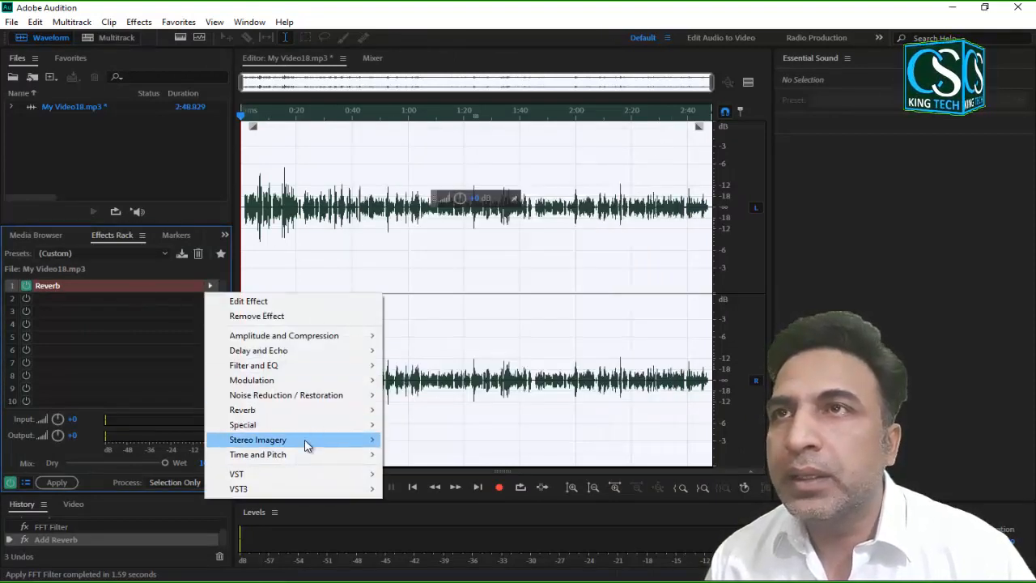
{"action": "mouse_move", "coordinate": [315, 411]}
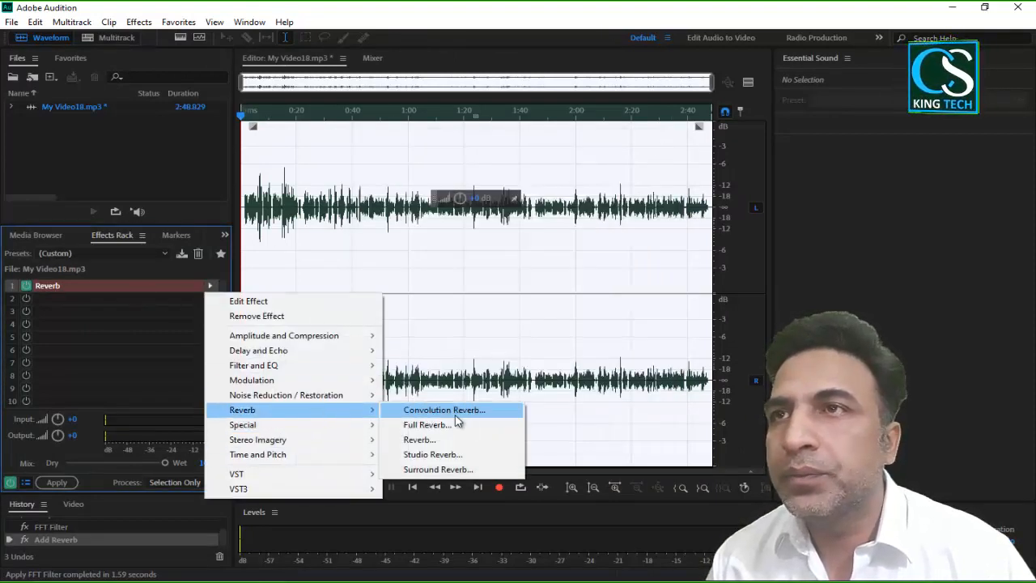
{"action": "left_click", "coordinate": [446, 456]}
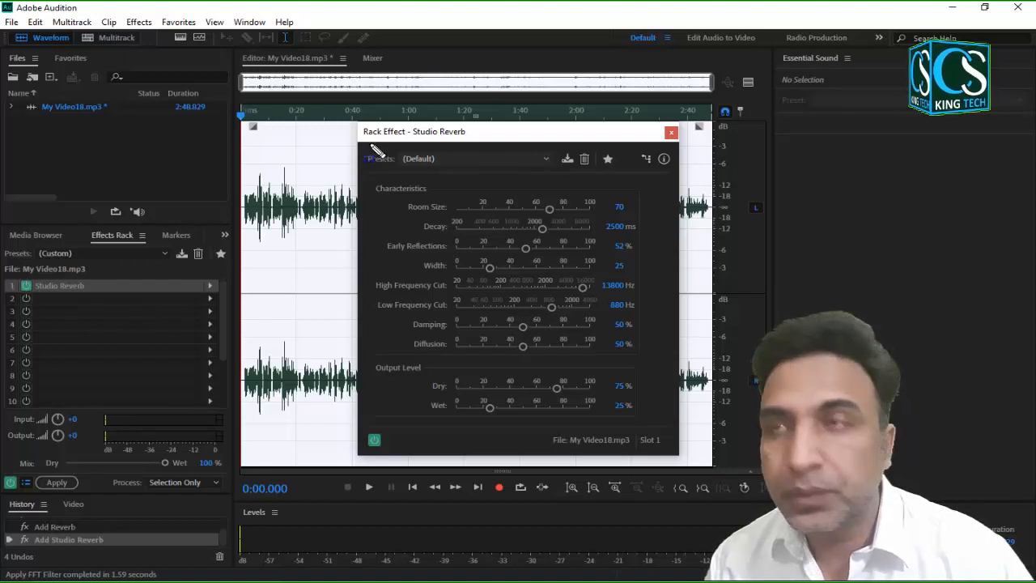
{"action": "mouse_move", "coordinate": [370, 143]}
{"action": "left_mouse_down"}
{"action": "mouse_move", "coordinate": [589, 190]}
{"action": "mouse_move", "coordinate": [584, 176]}
{"action": "left_mouse_up"}
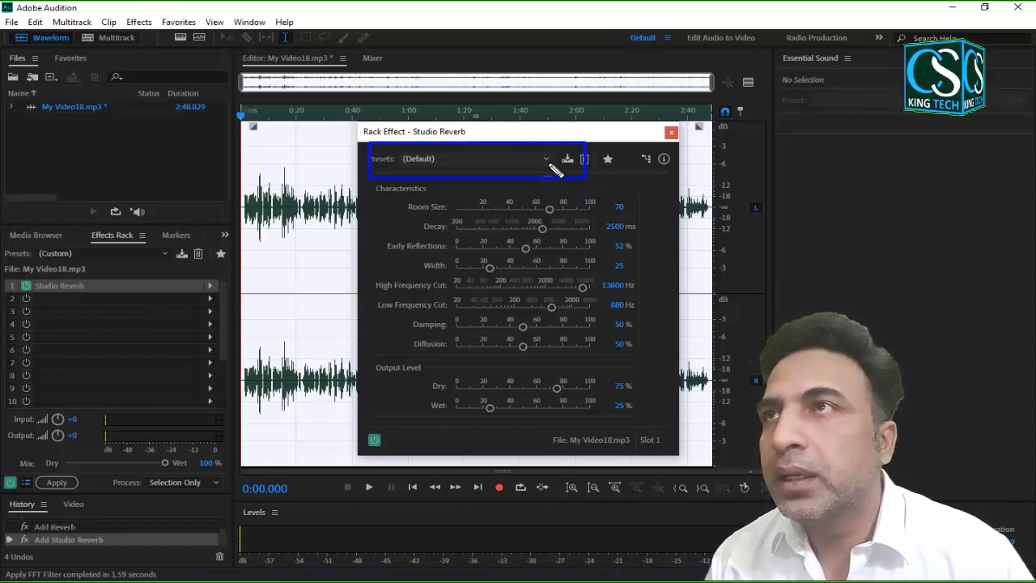
{"action": "left_click_drag", "start_coordinate": [534, 146], "coordinate": [560, 176]}
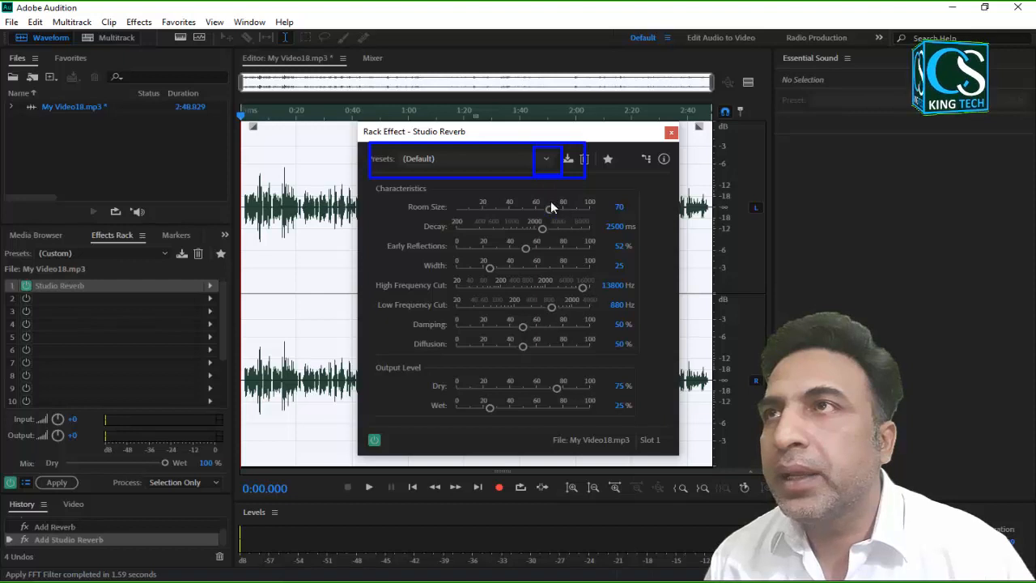
- Load the Great Hall preset for the Studio Reverb effect
{"action": "left_click", "coordinate": [544, 160]}
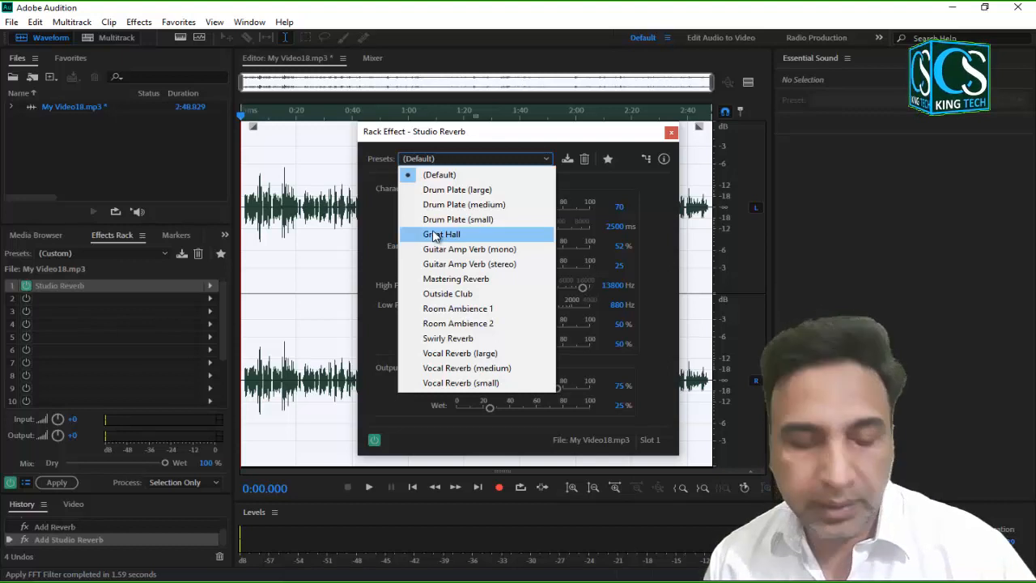
{"action": "left_click_drag", "start_coordinate": [410, 224], "coordinate": [481, 245]}
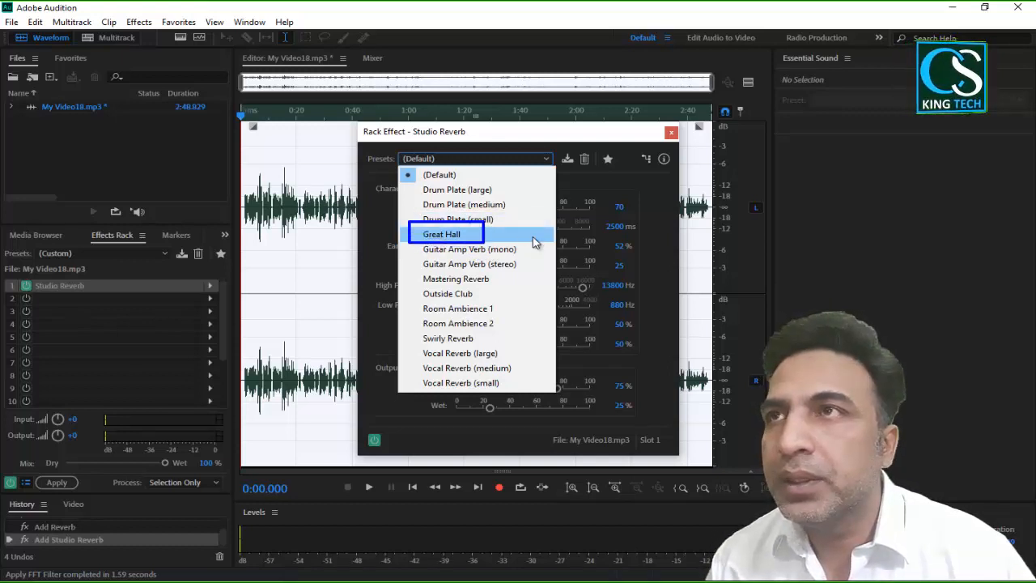
{"action": "left_click", "coordinate": [530, 223]}
{"action": "left_click", "coordinate": [546, 158]}
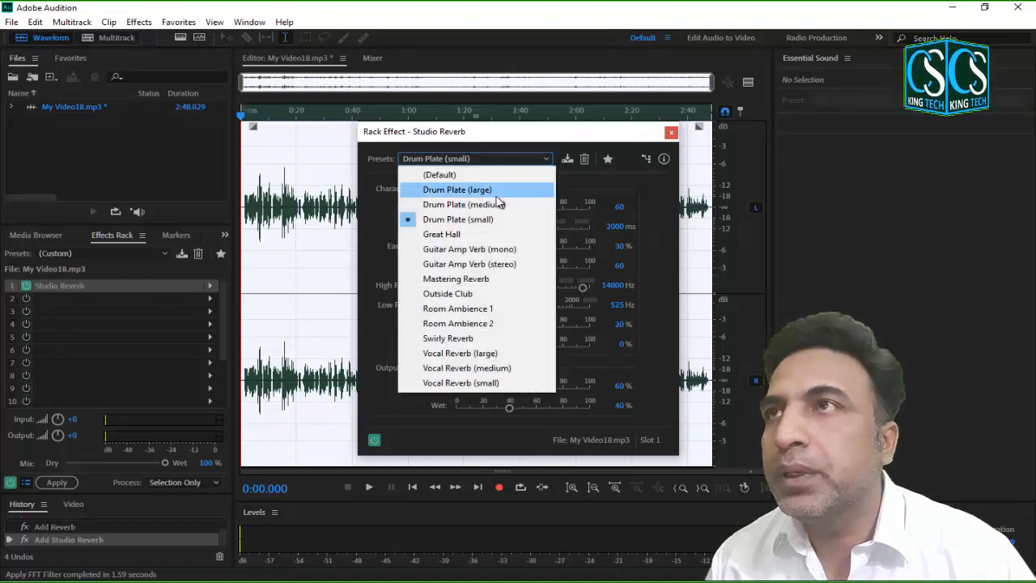
{"action": "left_click", "coordinate": [465, 234]}
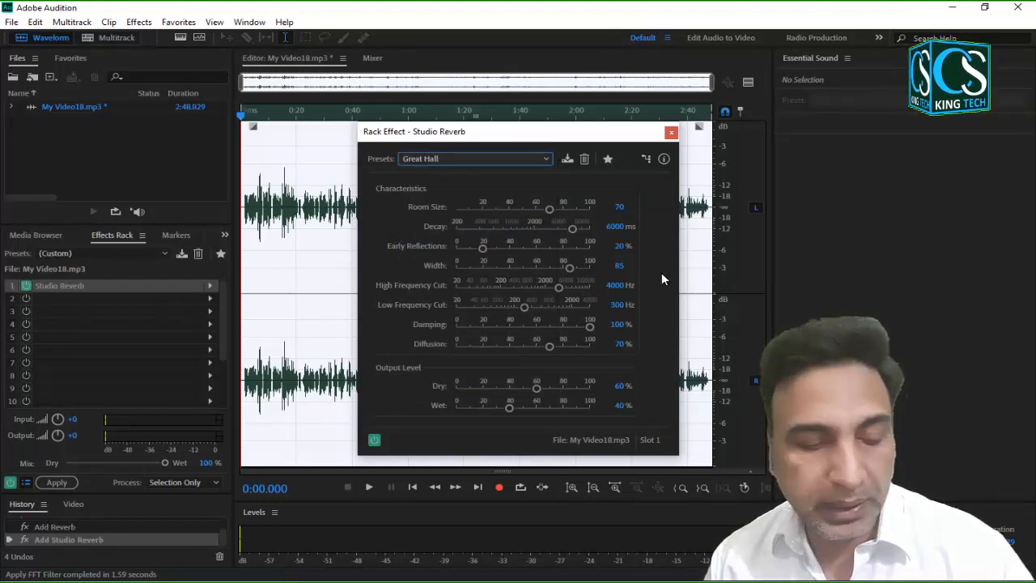
{"action": "mouse_move", "coordinate": [606, 183]}
{"action": "left_mouse_down"}
{"action": "mouse_move", "coordinate": [644, 357]}
{"action": "mouse_move", "coordinate": [665, 387]}
{"action": "mouse_move", "coordinate": [661, 415]}
{"action": "left_mouse_up"}
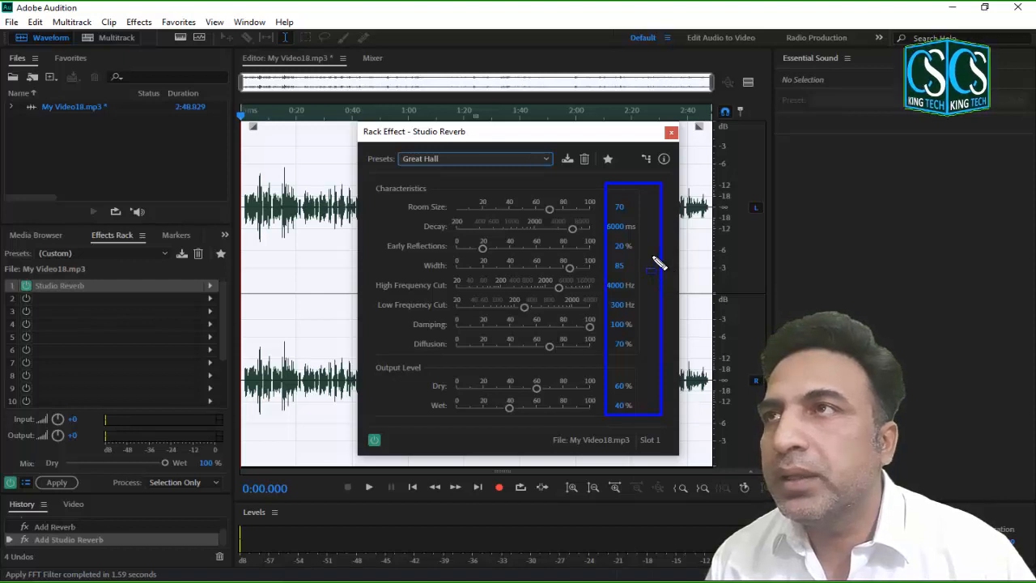
{"action": "key", "text": "Escape"}
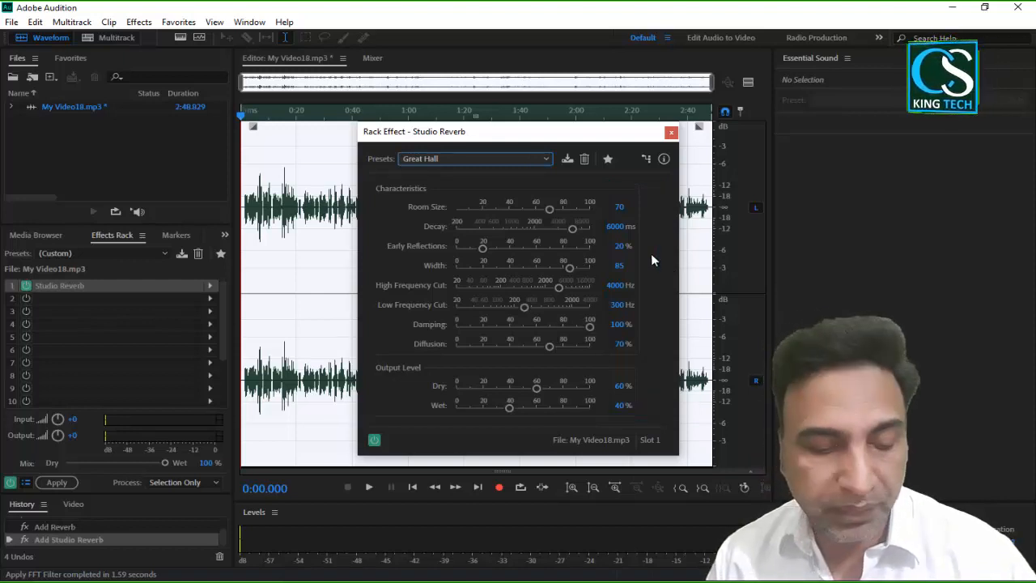
- Set the Studio Reverb decay to 2000 ms
{"action": "left_click", "coordinate": [615, 227]}
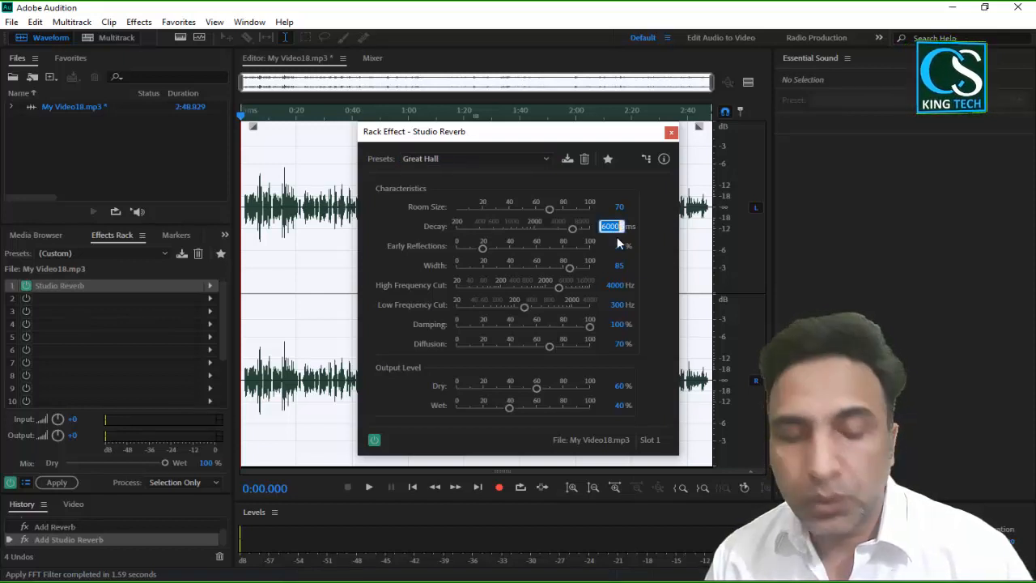
{"action": "type", "text": "20"}
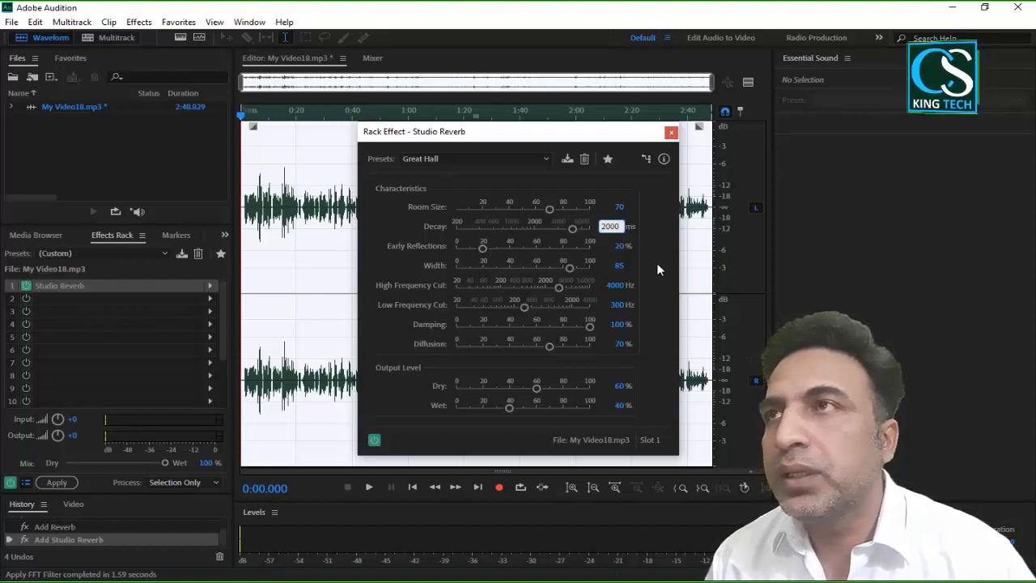
{"action": "key", "text": "Return"}
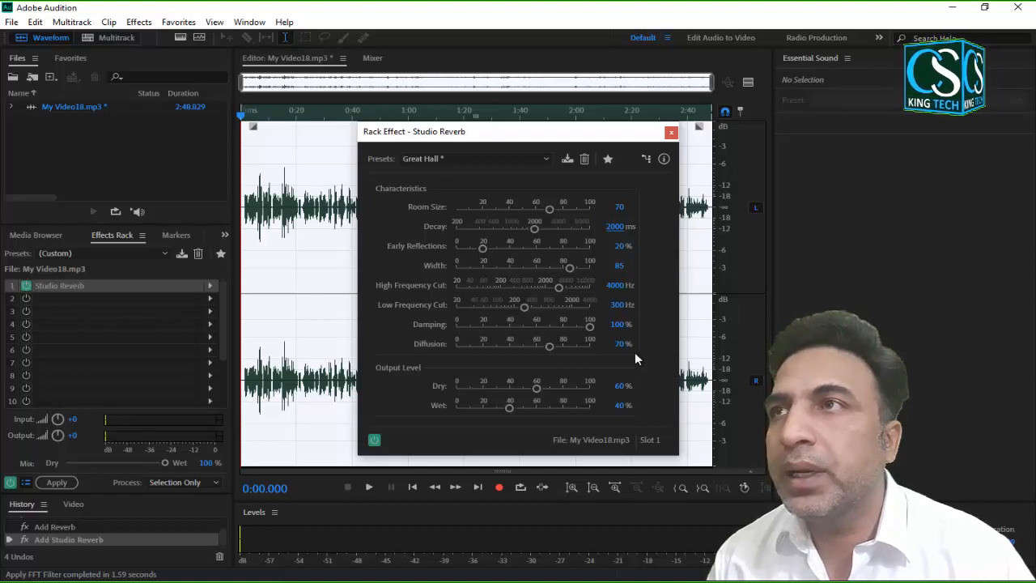
- Set the Studio Reverb output levels to 80% dry and 45% wet, and close the effect's settings
{"action": "left_click", "coordinate": [619, 385]}
{"action": "left_click", "coordinate": [619, 385]}
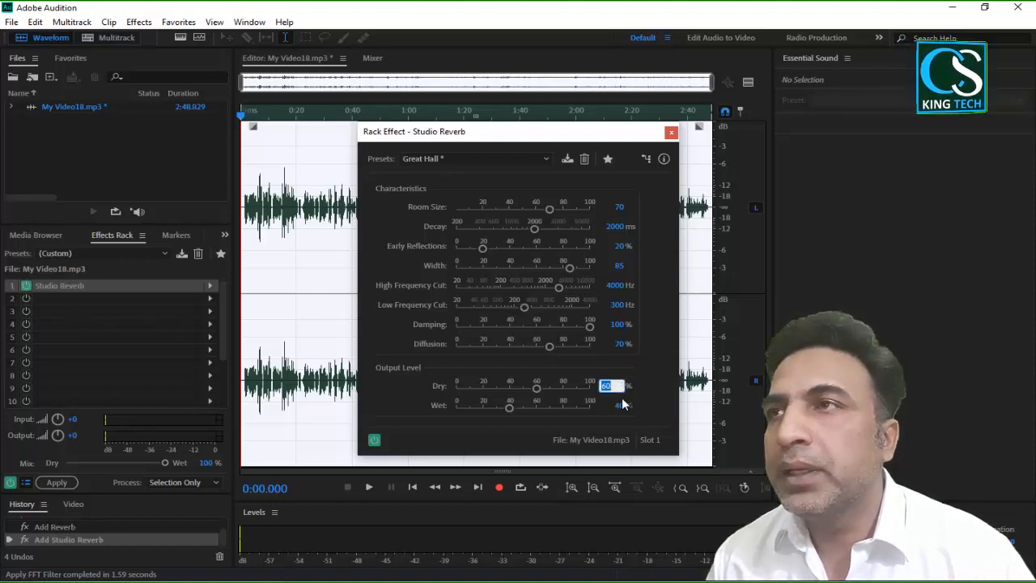
{"action": "type", "text": "8"}
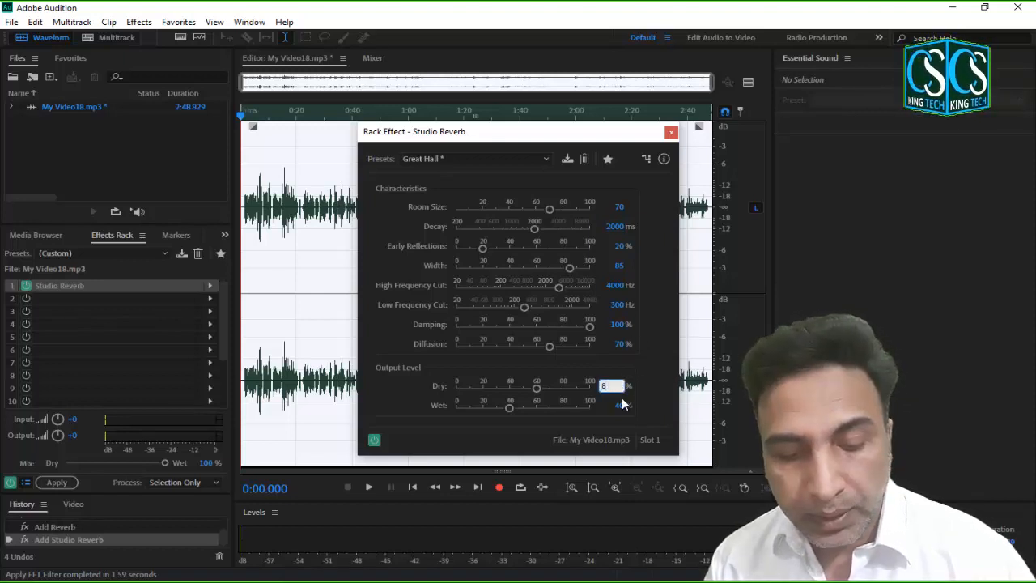
{"action": "type", "text": "0"}
{"action": "left_click", "coordinate": [618, 406]}
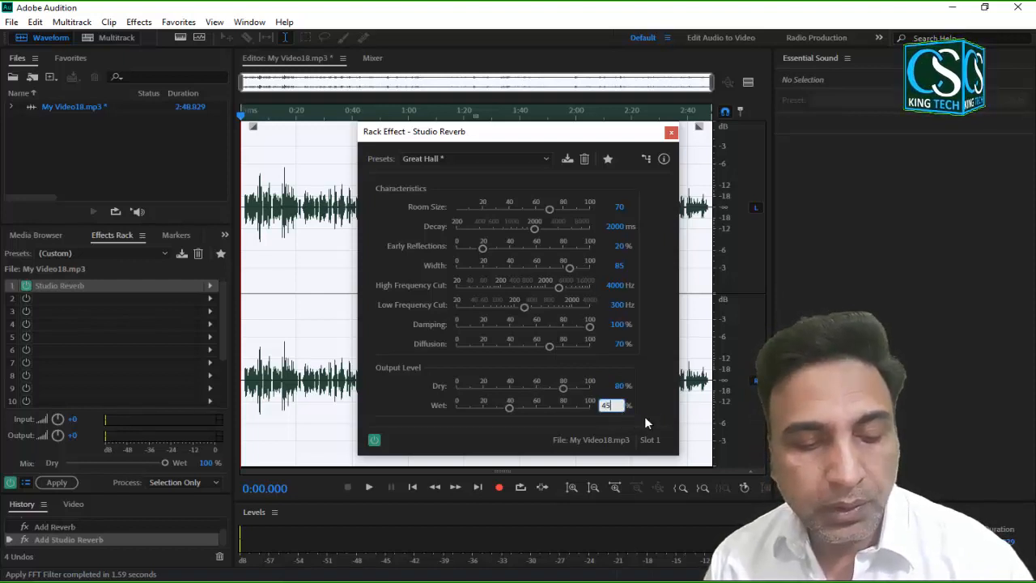
{"action": "type", "text": "45"}
{"action": "key", "text": "Return"}
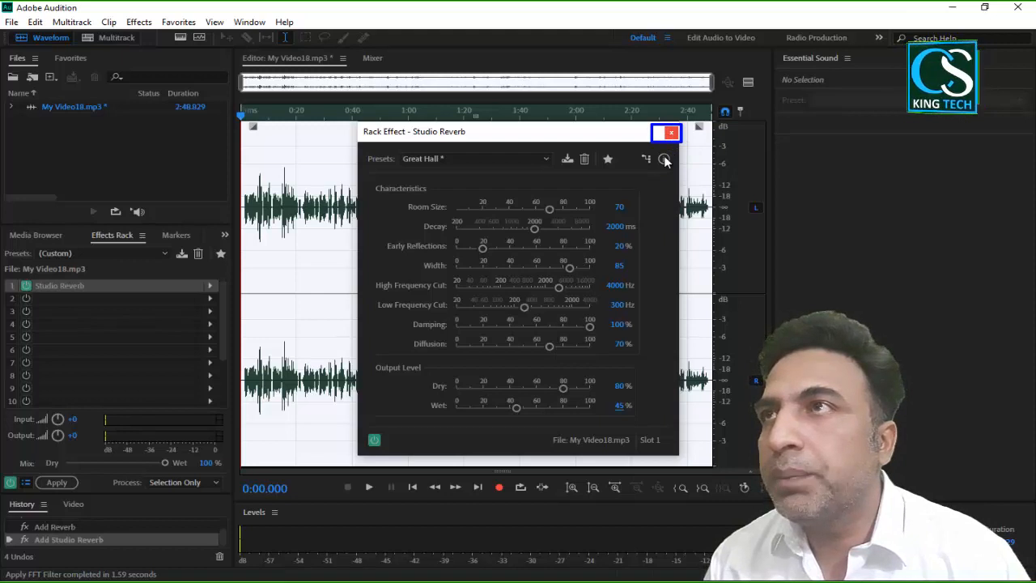
{"action": "left_click", "coordinate": [670, 133]}
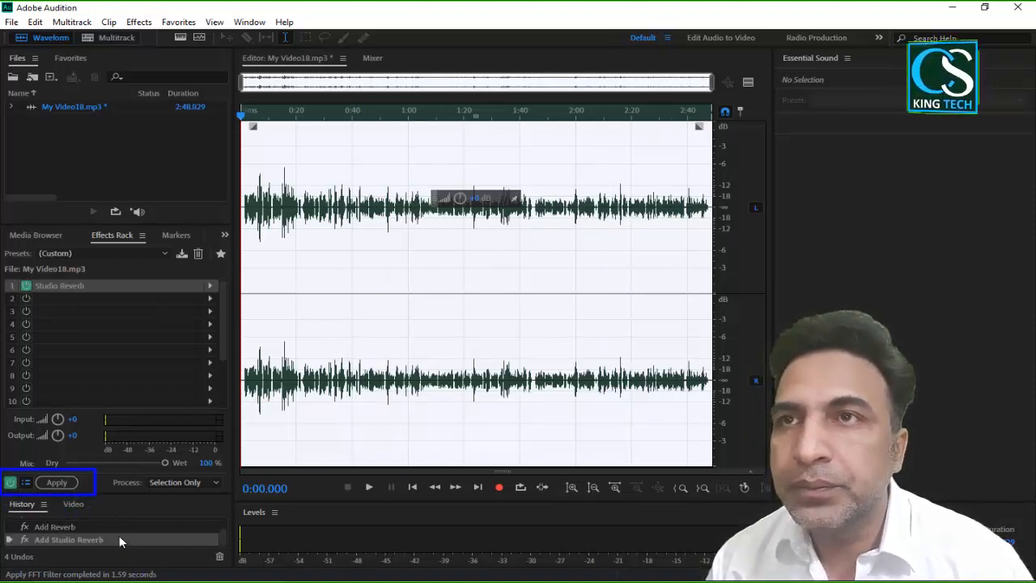
- Apply the effects rack with Studio Reverb to the selected My Video18 audio
{"action": "left_click", "coordinate": [59, 483]}
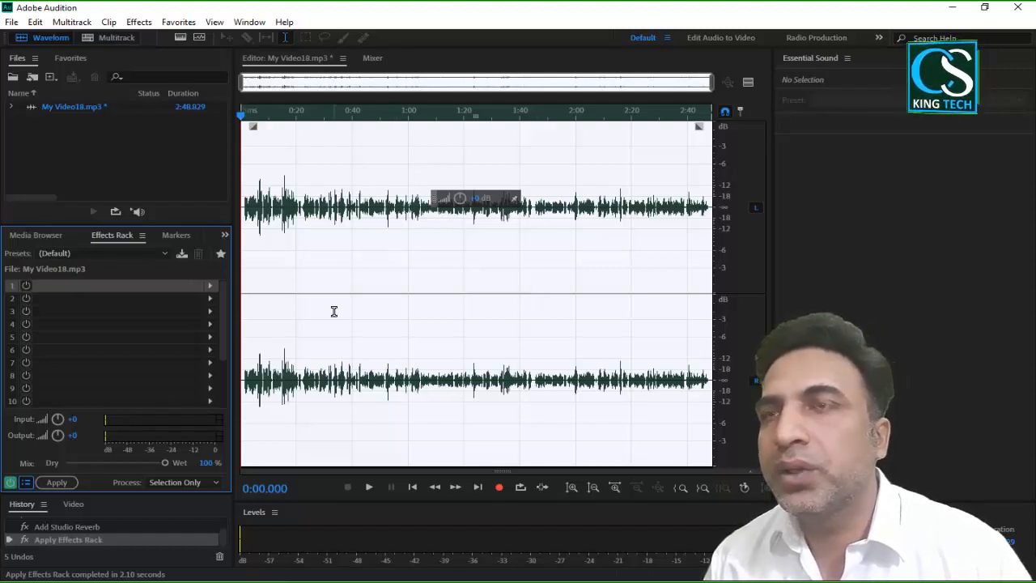
{"action": "left_click_drag", "start_coordinate": [246, 160], "coordinate": [403, 254]}
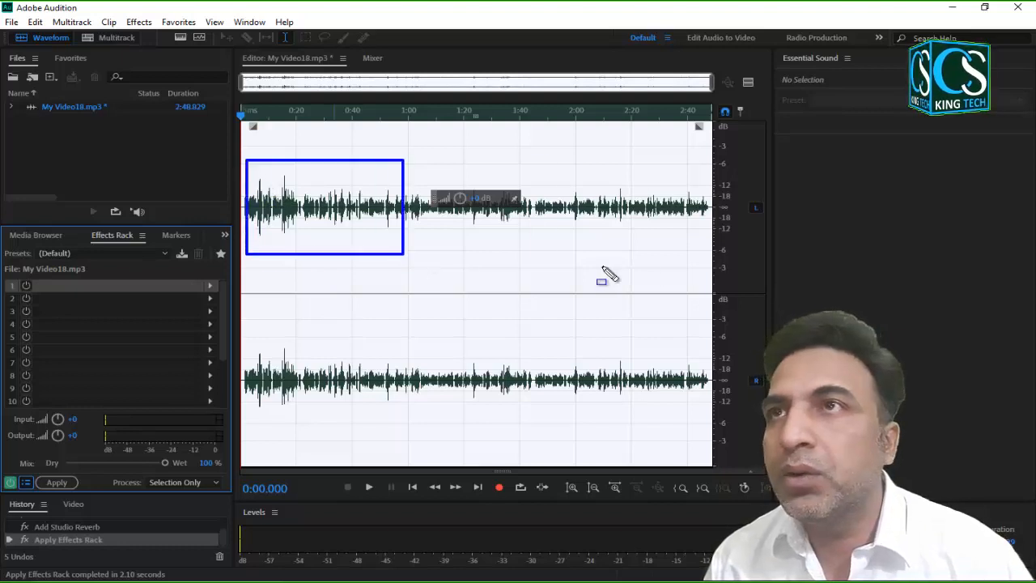
{"action": "left_click_drag", "start_coordinate": [602, 267], "coordinate": [694, 262]}
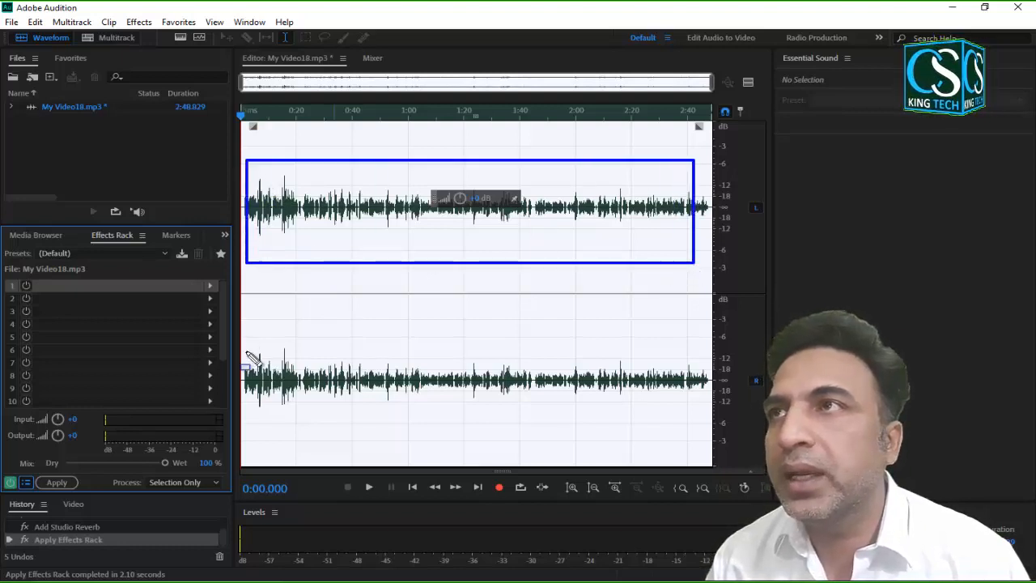
{"action": "mouse_move", "coordinate": [241, 335]}
{"action": "left_mouse_down"}
{"action": "mouse_move", "coordinate": [530, 445]}
{"action": "mouse_move", "coordinate": [709, 433]}
{"action": "left_mouse_up"}
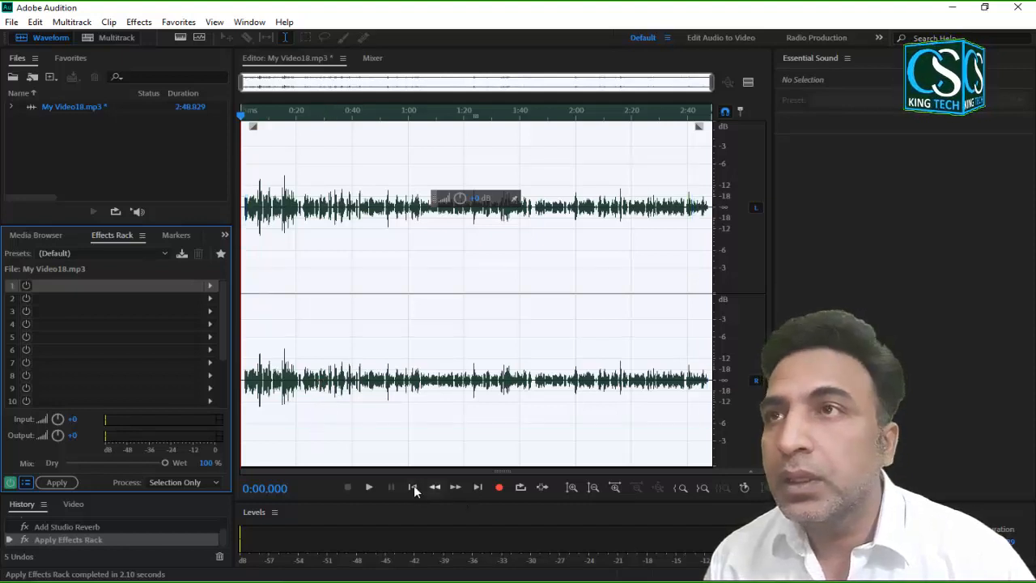
- Play the processed recording from the start to check its sound, and stop playback
{"action": "left_click", "coordinate": [370, 488]}
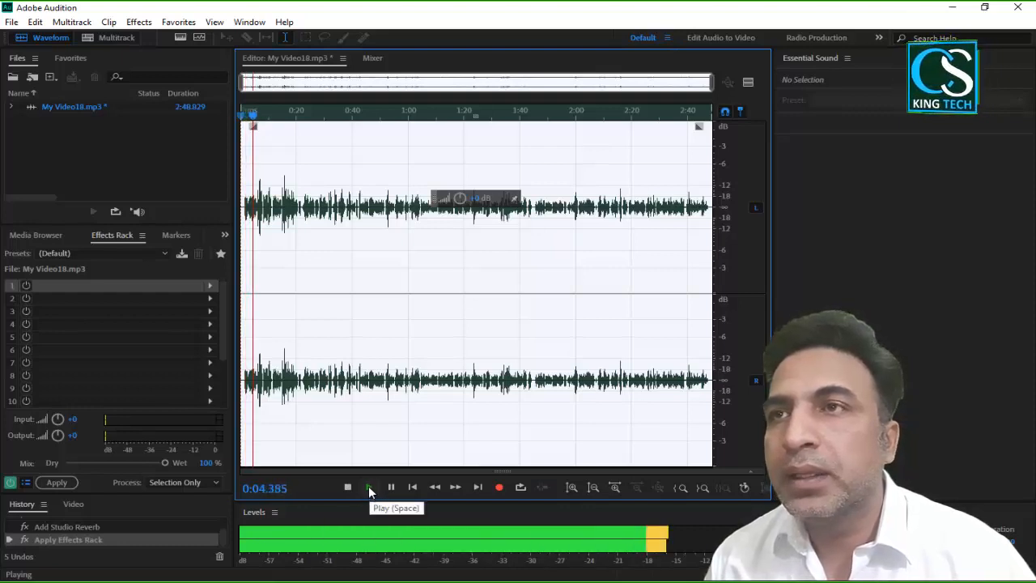
{"action": "left_click", "coordinate": [369, 485]}
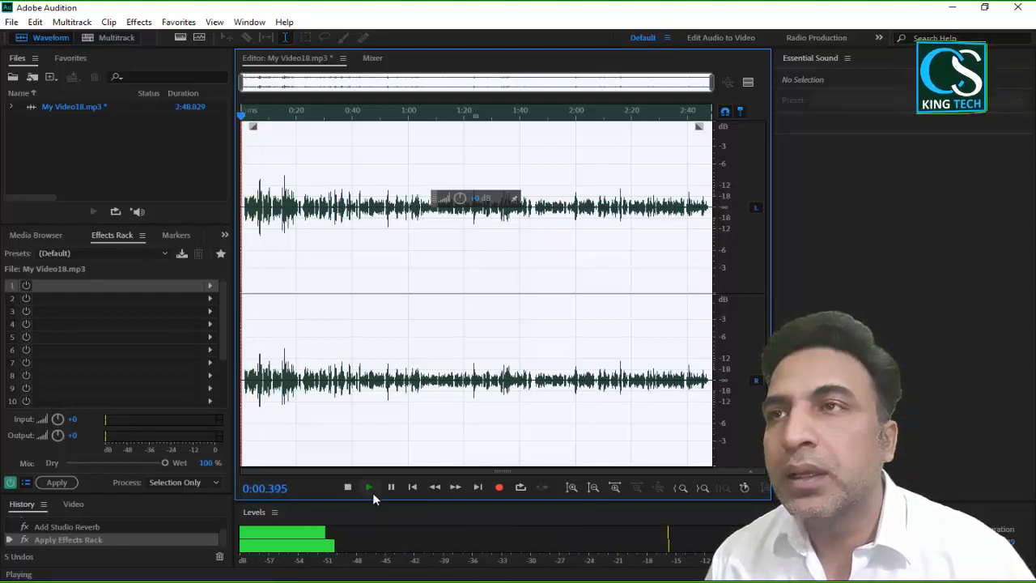
{"action": "left_click", "coordinate": [348, 487]}
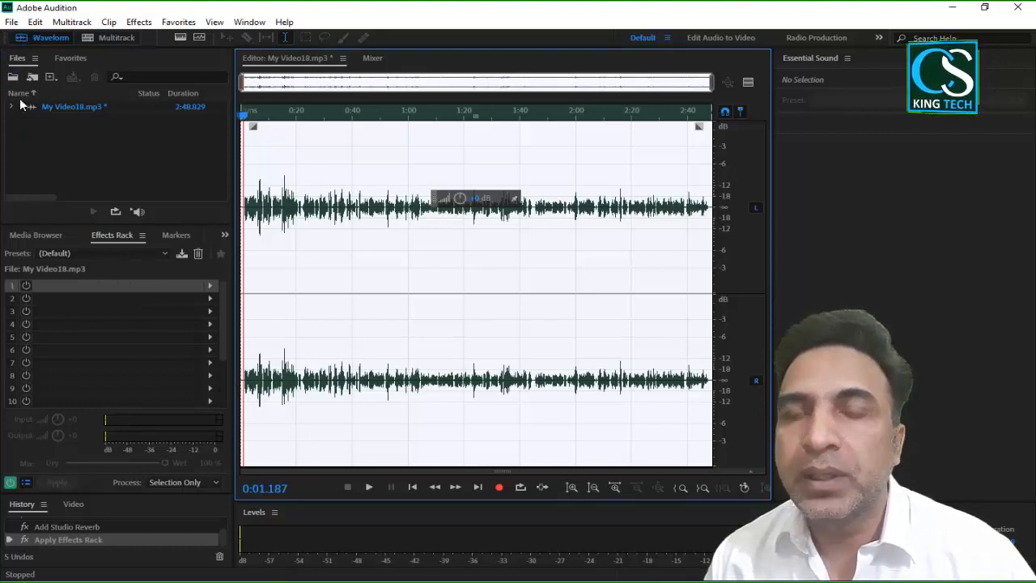
- Export the processed recording as a Wave PCM file named My Video18_0112 in Desktop\New folder (2)\New folder
{"action": "left_click", "coordinate": [13, 23]}
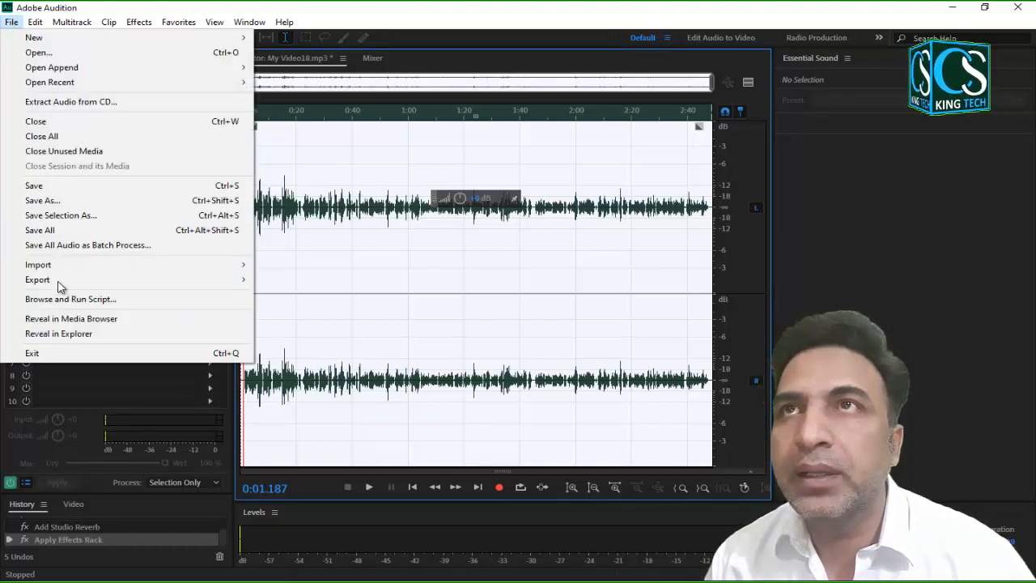
{"action": "mouse_move", "coordinate": [28, 284]}
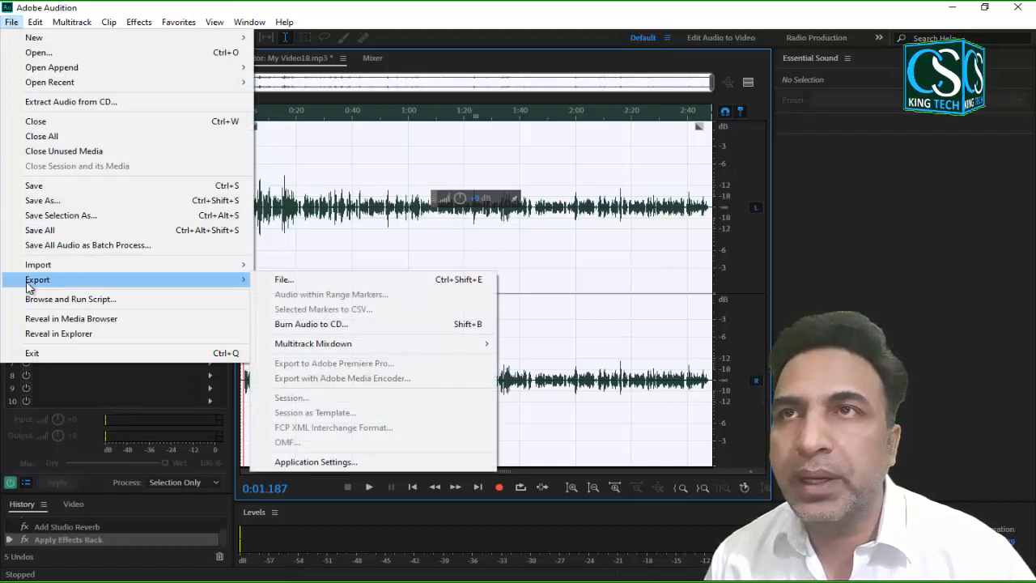
{"action": "left_click", "coordinate": [281, 280]}
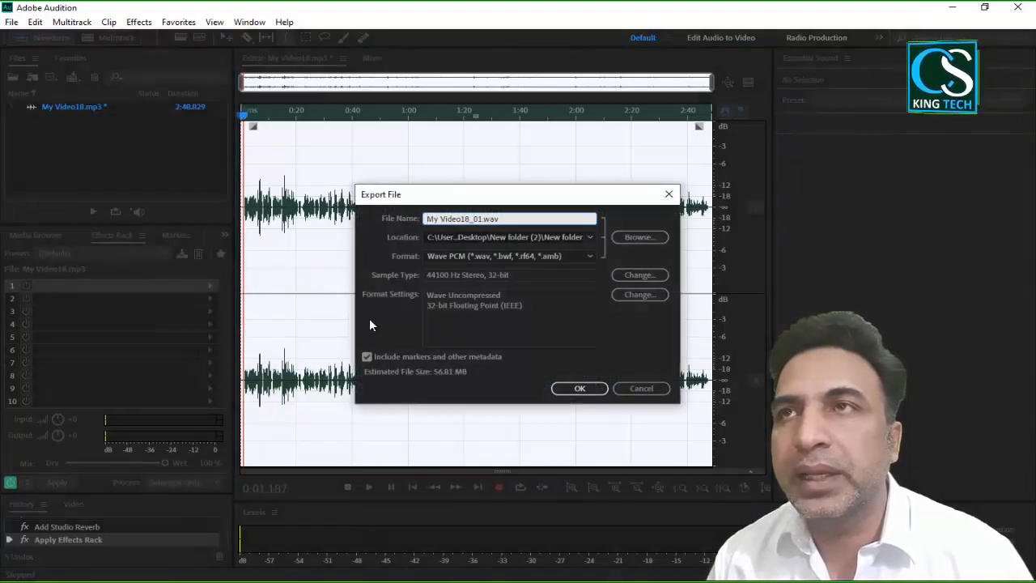
{"action": "left_click", "coordinate": [639, 237]}
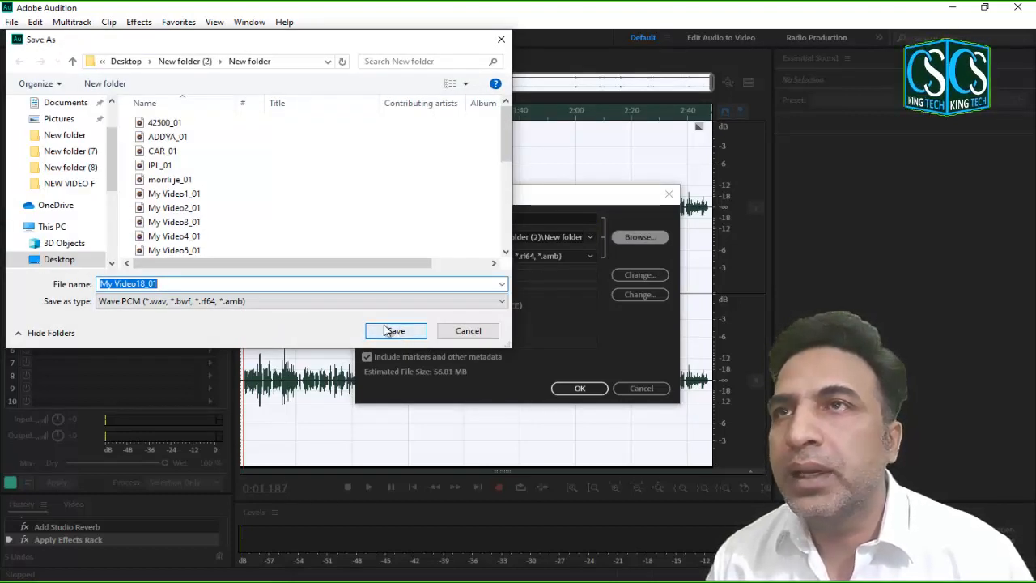
{"action": "left_click", "coordinate": [254, 285]}
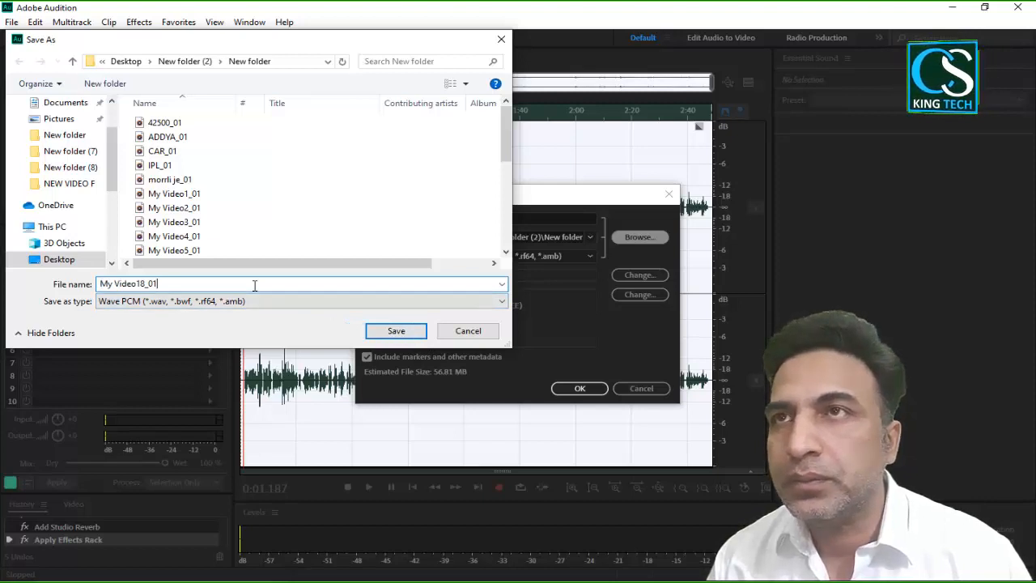
{"action": "type", "text": "12"}
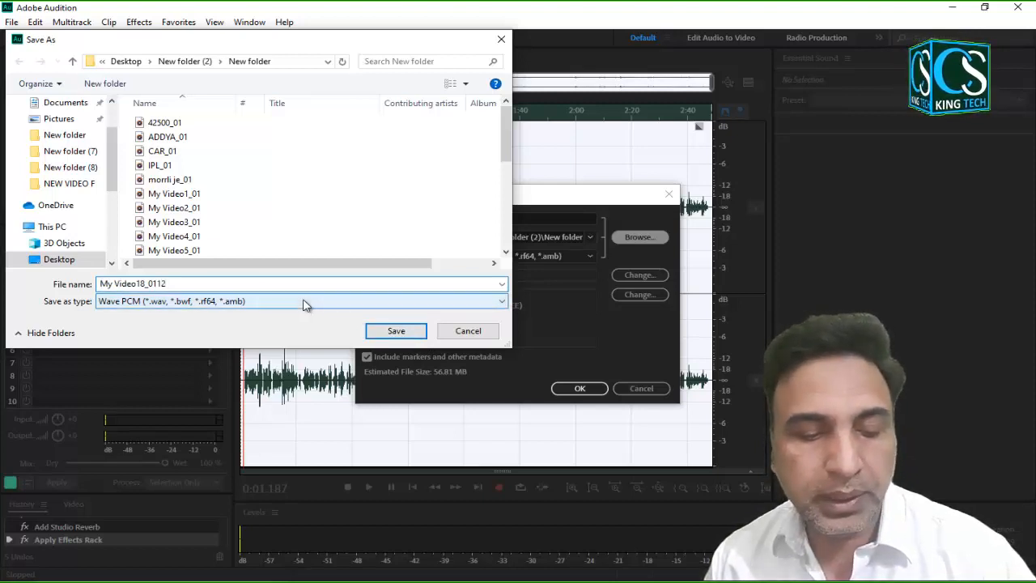
{"action": "left_click", "coordinate": [398, 333]}
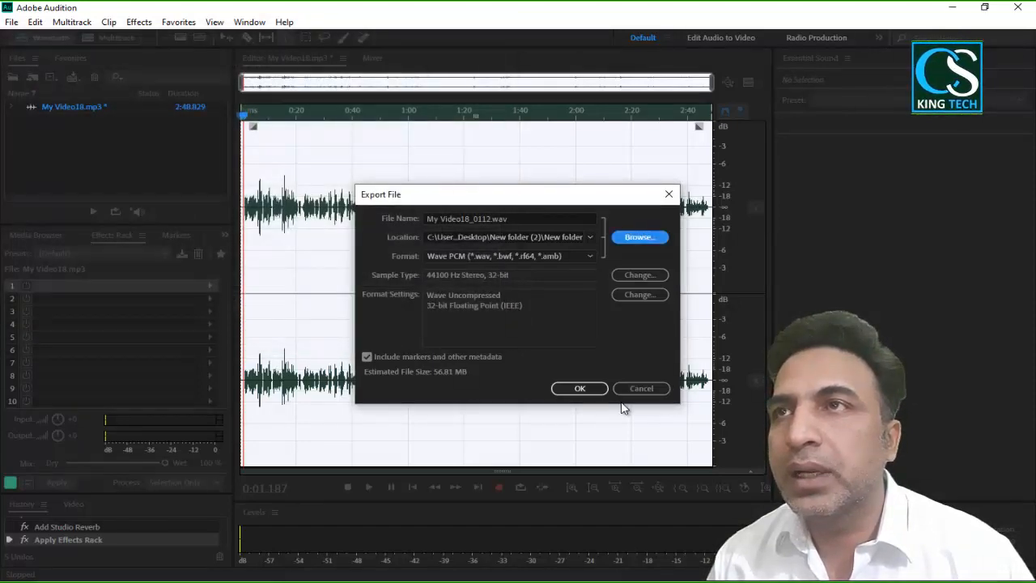
{"action": "left_click", "coordinate": [579, 388]}
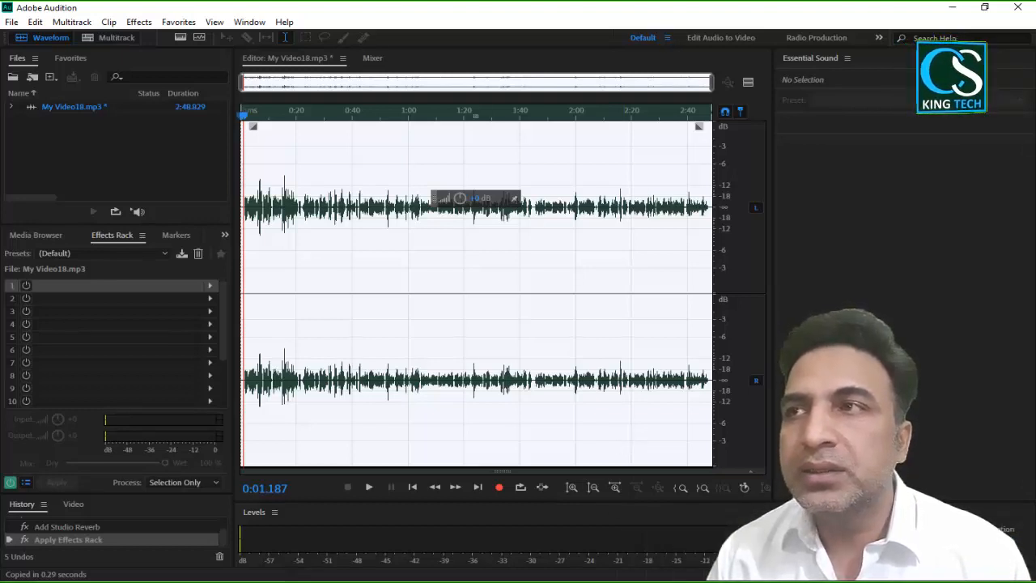
{"action": "key", "text": "alt+Tab"}
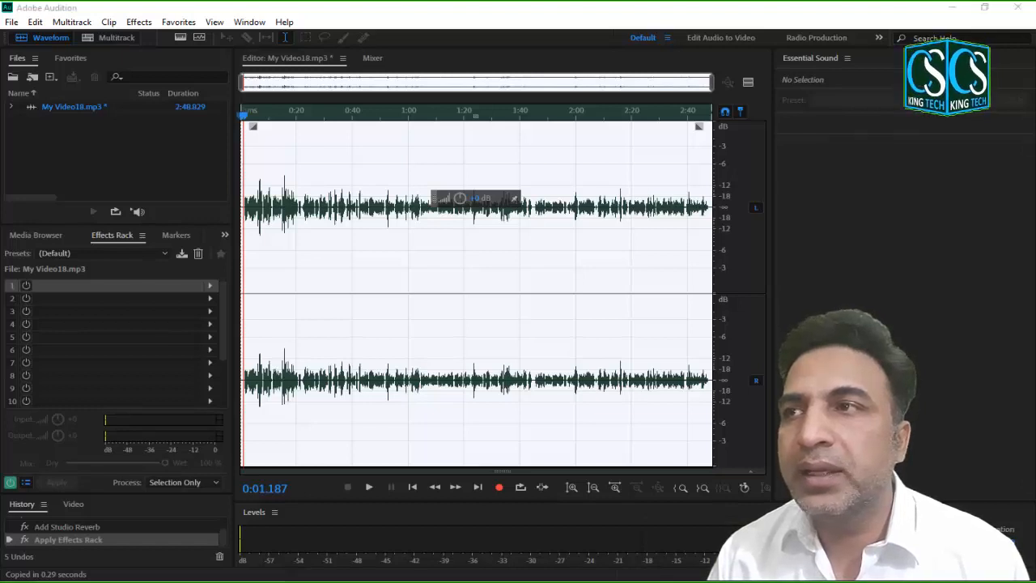